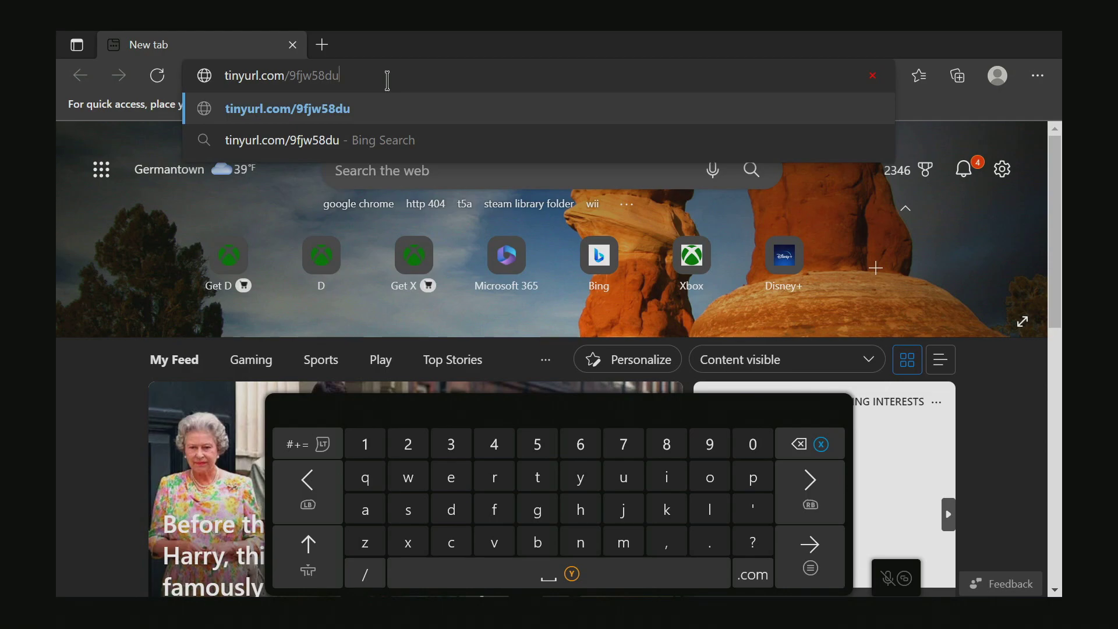
Load the tinyurl.com/9fjw58du link in Edge and allow it to open Microsoft Store.
right_click(387, 80)
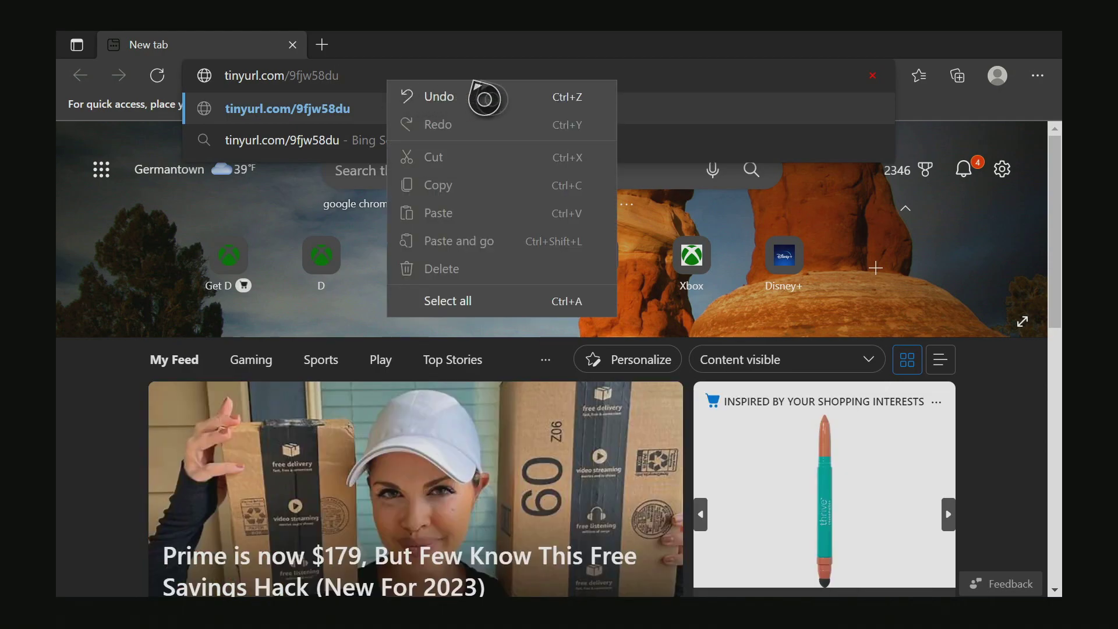
click(671, 68)
key(Return)
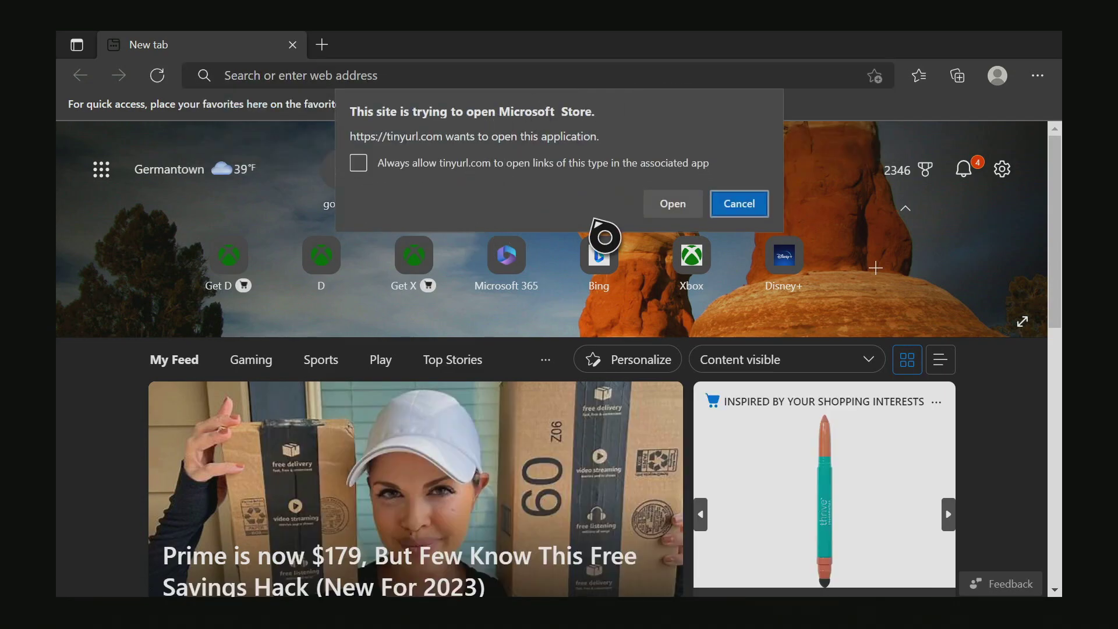
click(657, 212)
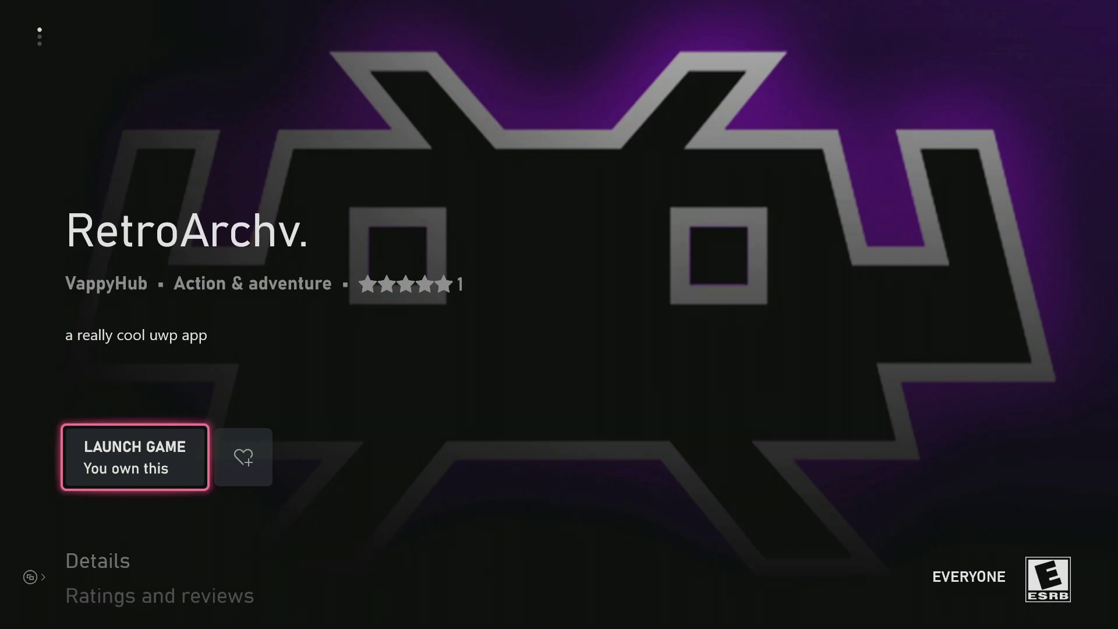
Launch RetroArchv. from its Microsoft Store page.
key(Return)
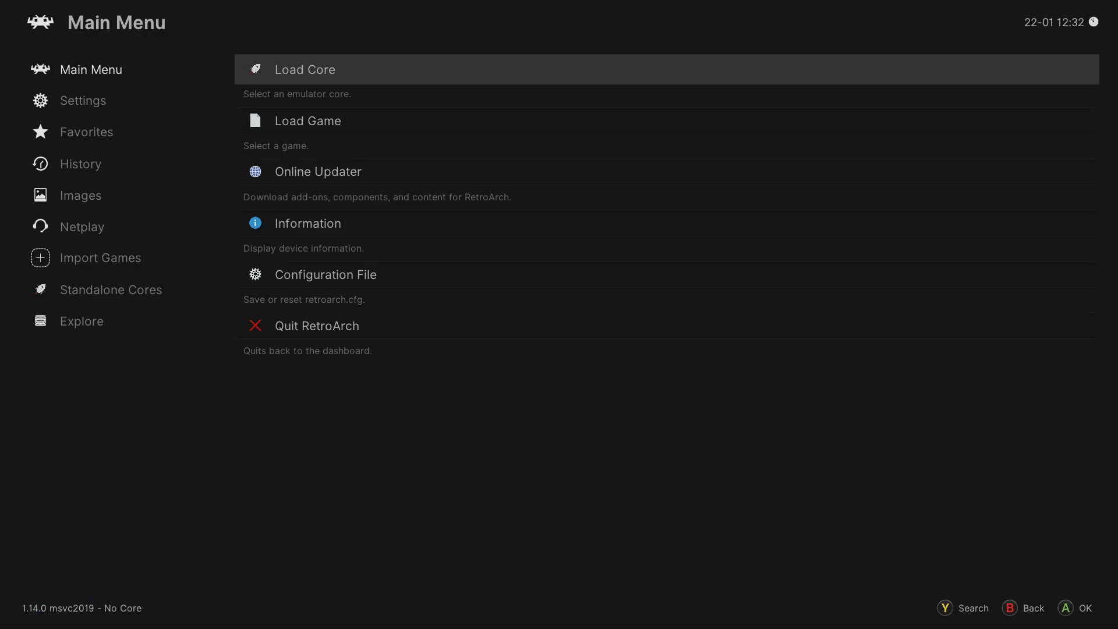
In Online Updater, update the core info files and the assets.
key(Down)
key(Down)
key(Down)
key(Up)
key(Return)
key(Down)
key(Down)
key(Down)
key(Down)
key(Down)
key(Down)
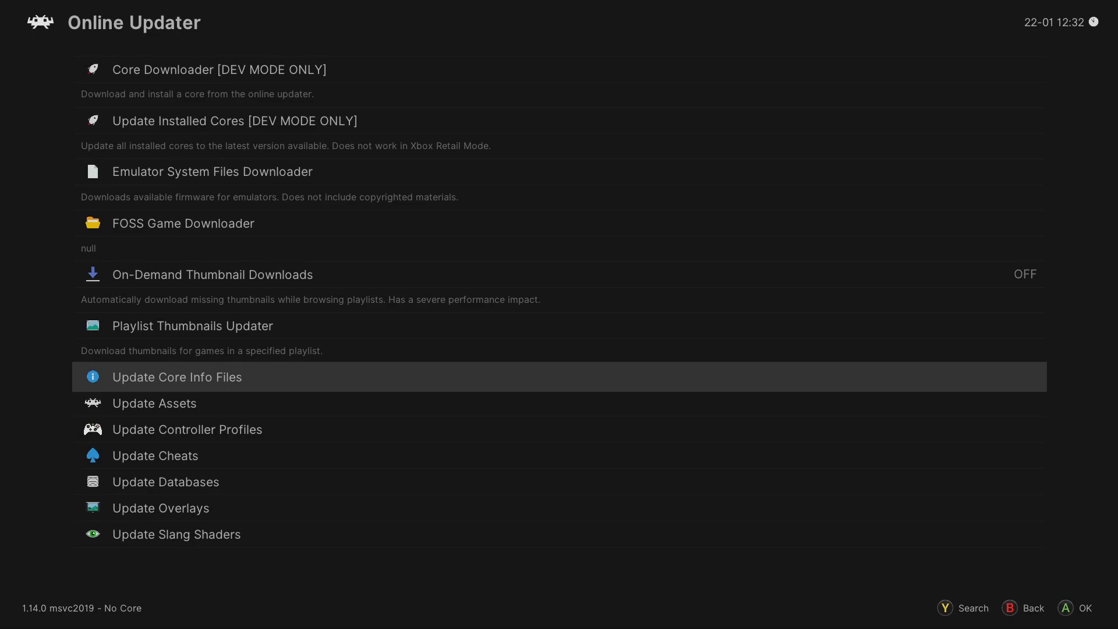
key(Return)
key(Down)
key(Return)
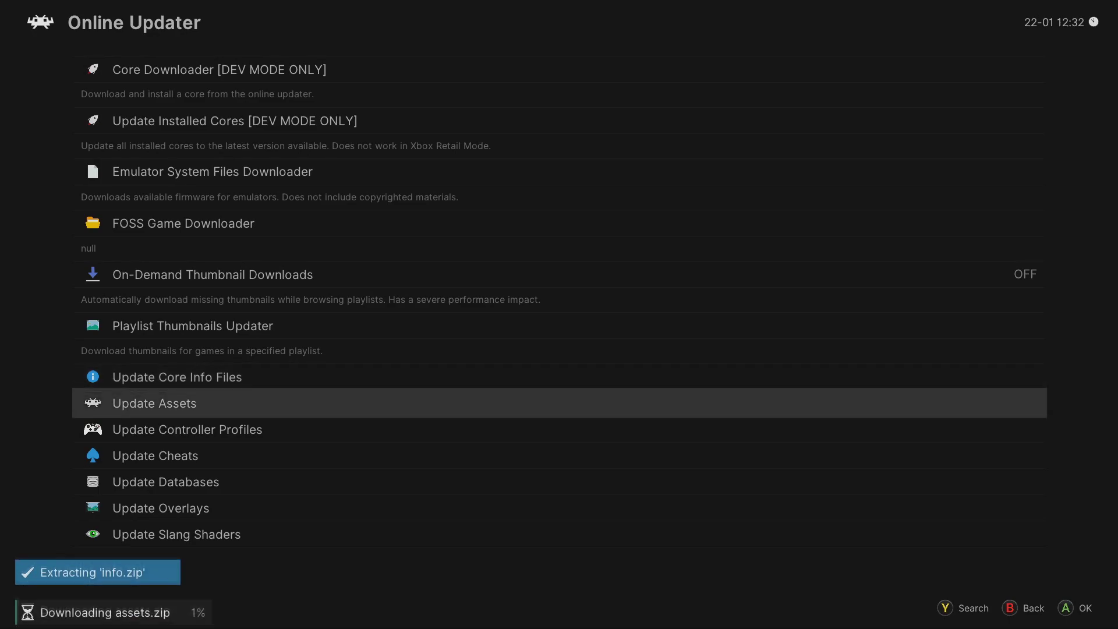
Update controller profiles, cheats, databases, overlays and slang shaders.
key(Down)
key(Return)
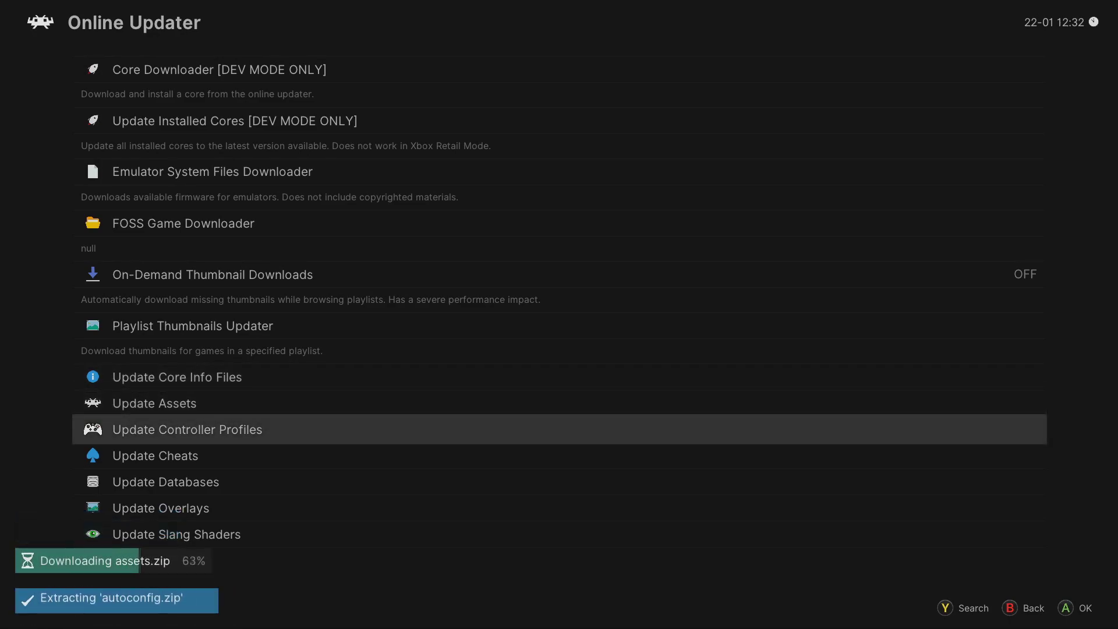
key(Down)
key(Return)
key(Down)
key(Return)
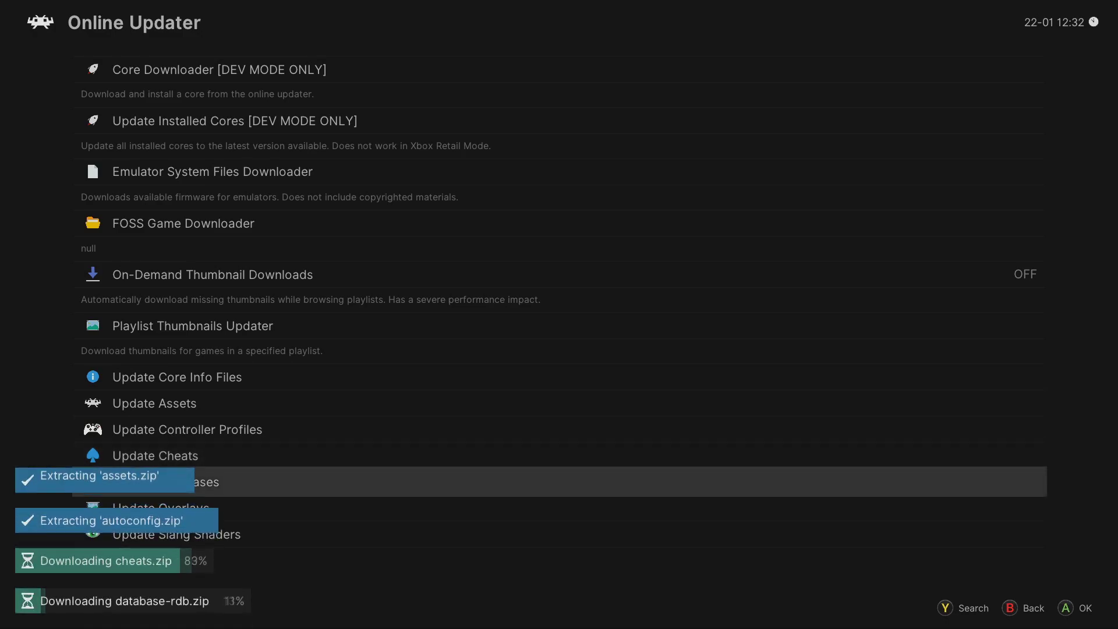
key(Down)
key(Down)
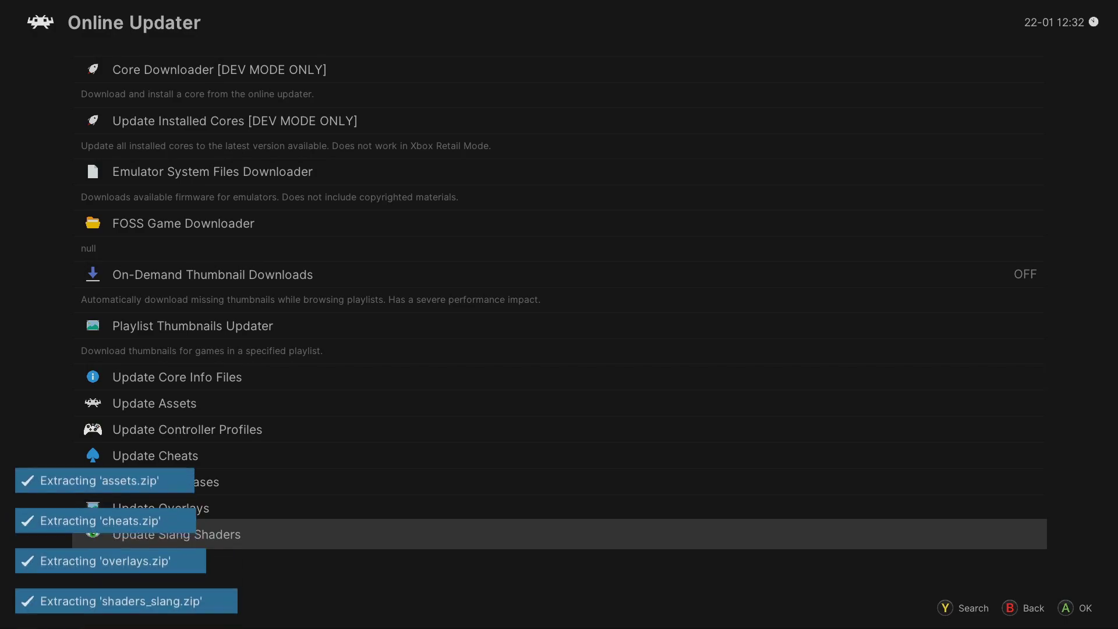
Set the menu driver to xmb in Settings > Drivers, then bring up the Xbox guide.
key(BackSpace)
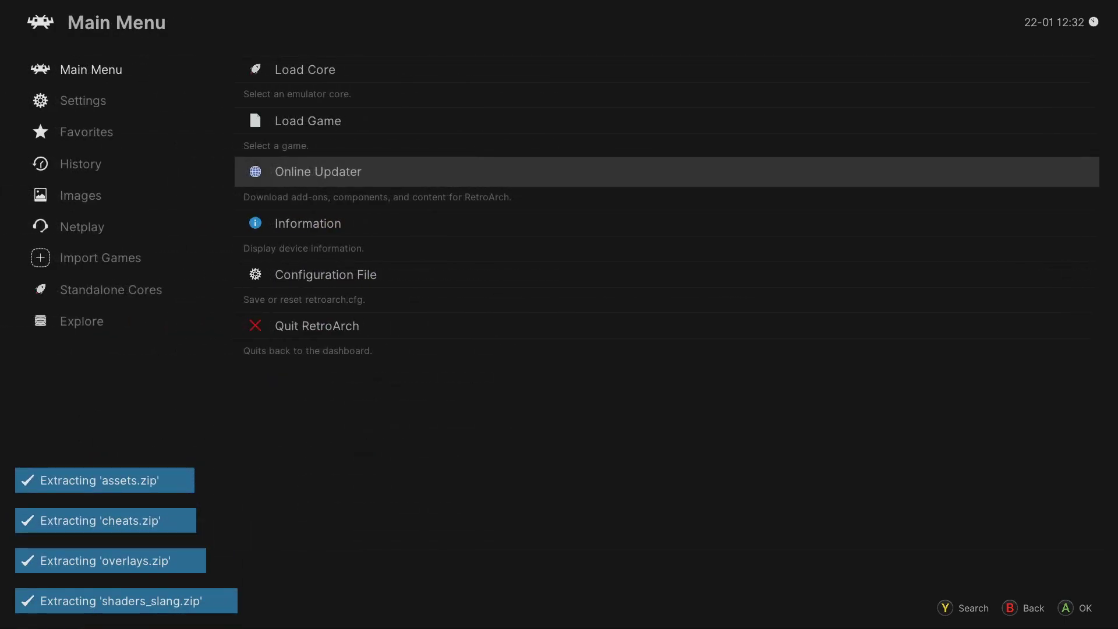
key(Left)
key(Down)
key(Right)
key(Return)
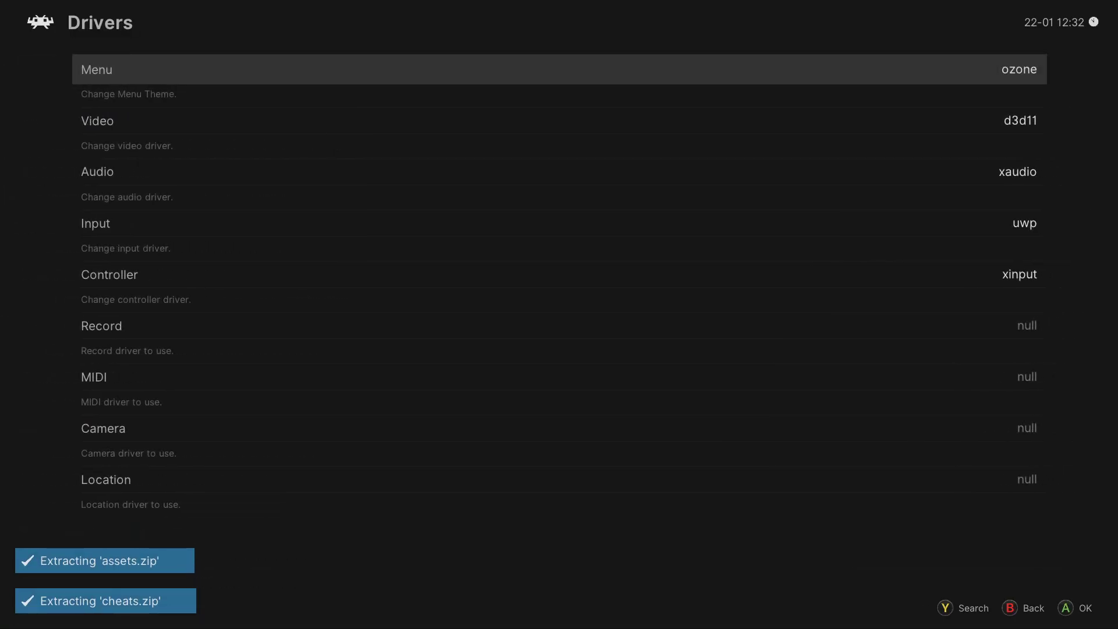
key(Return)
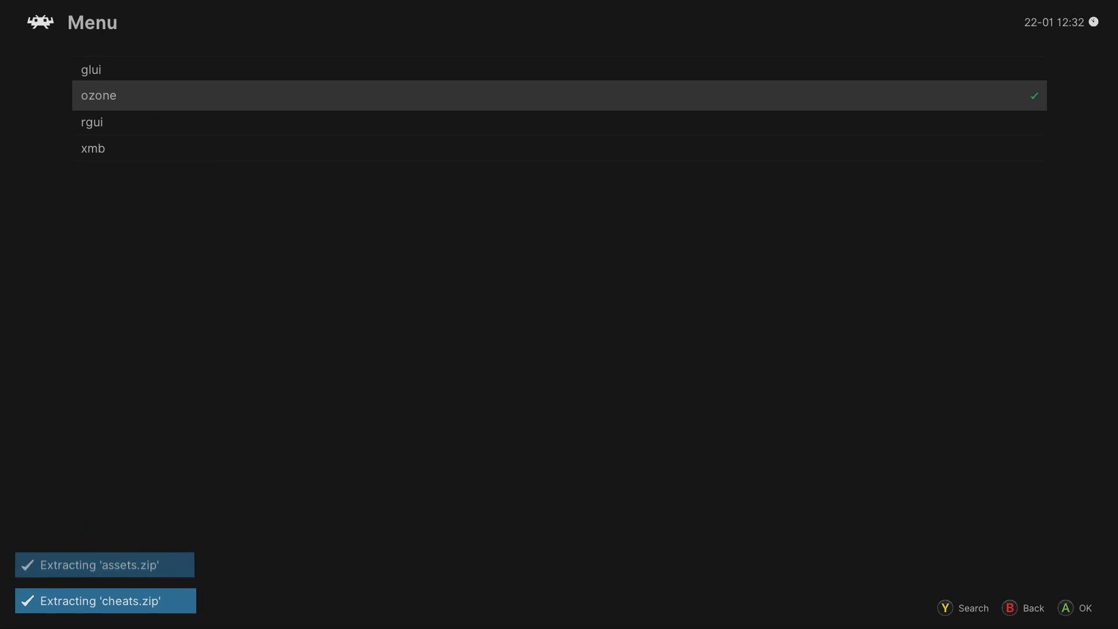
key(Down)
key(Down)
key(Return)
key(BackSpace)
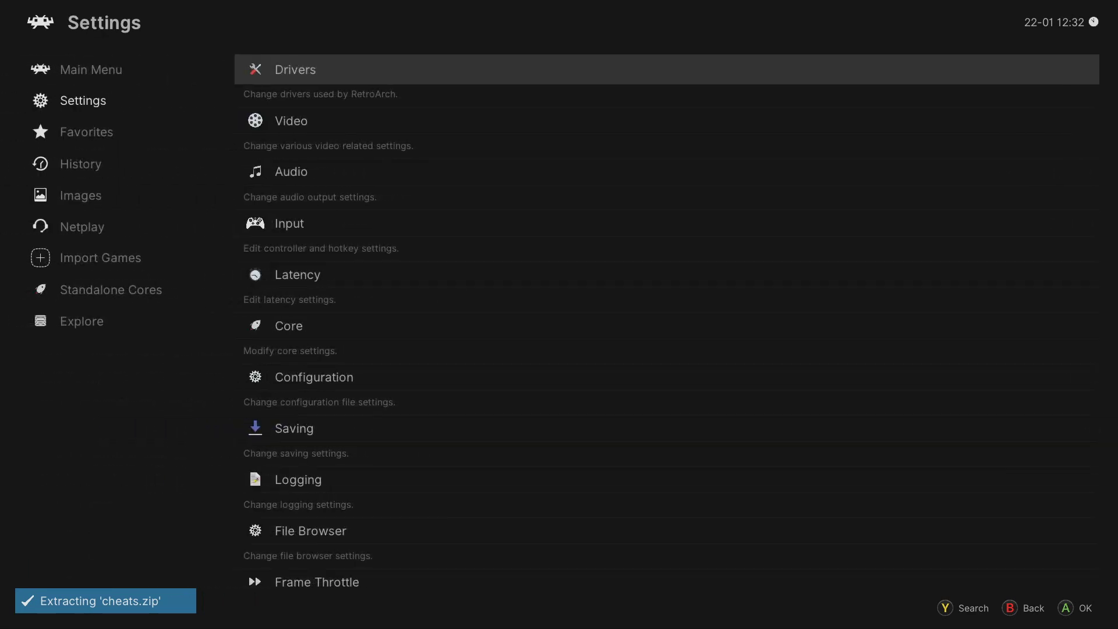
key(super)
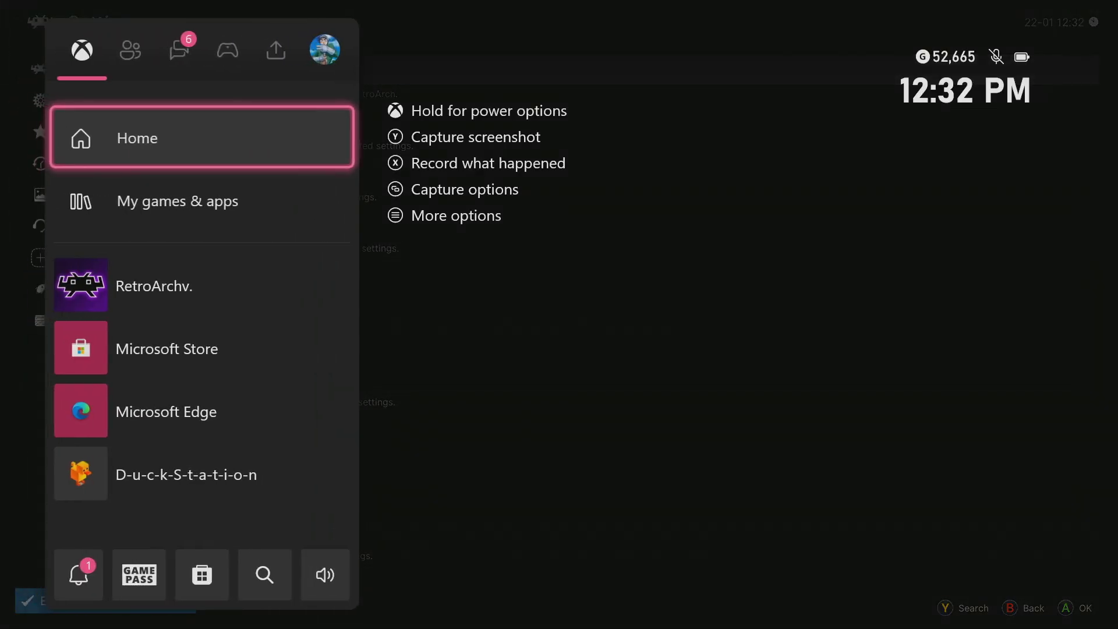
key(Down)
key(Down)
Quit RetroArch from its app options menu in the Xbox guide.
key(Menu)
key(Down)
key(Down)
key(Down)
key(Return)
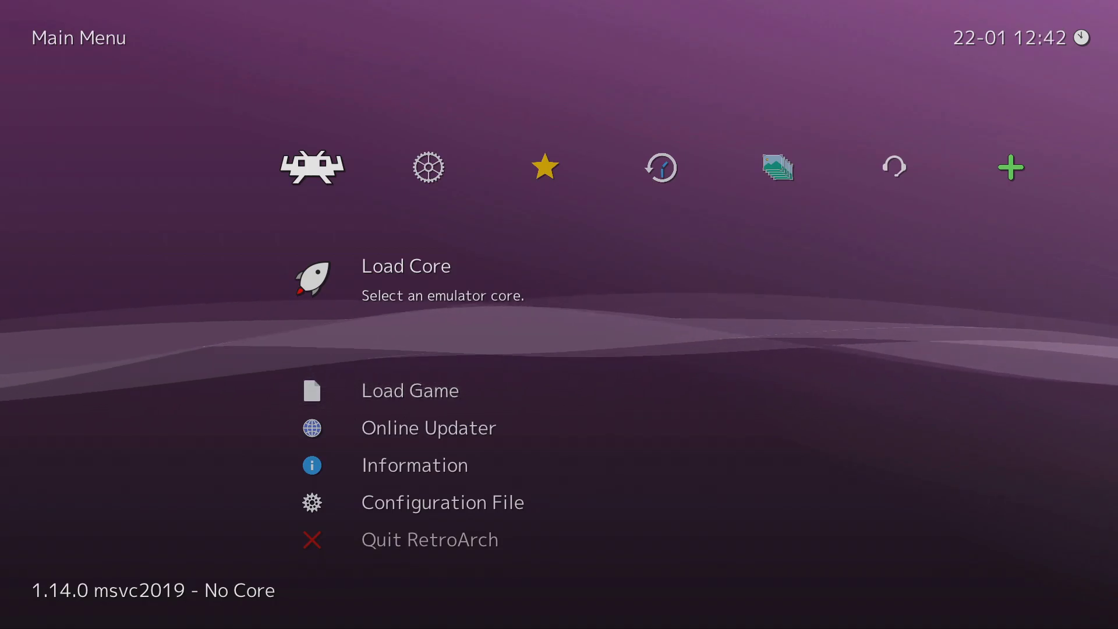
In Manual Scan, set the content folder to D:\NINTENDO\GC.
key(Right)
key(Right)
key(Right)
key(Right)
key(Right)
key(Right)
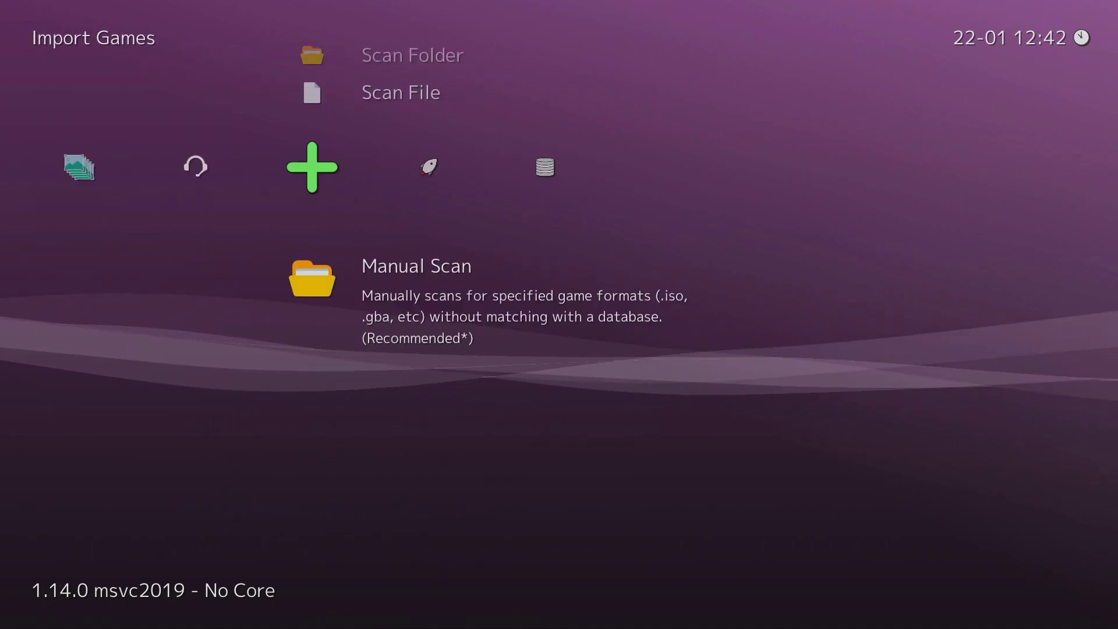
key(Return)
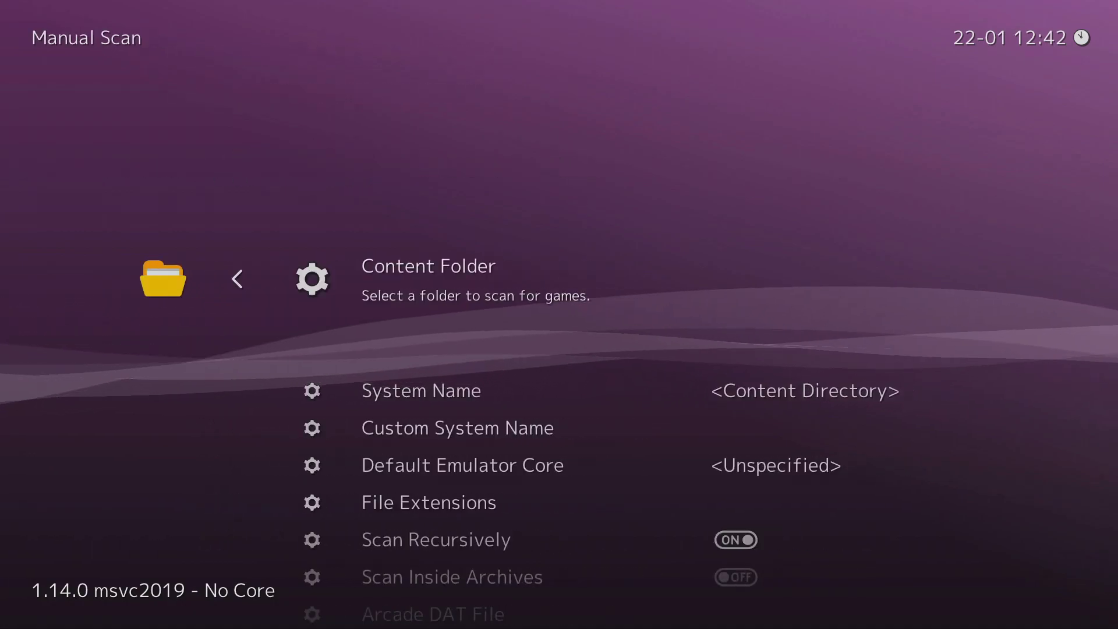
key(Return)
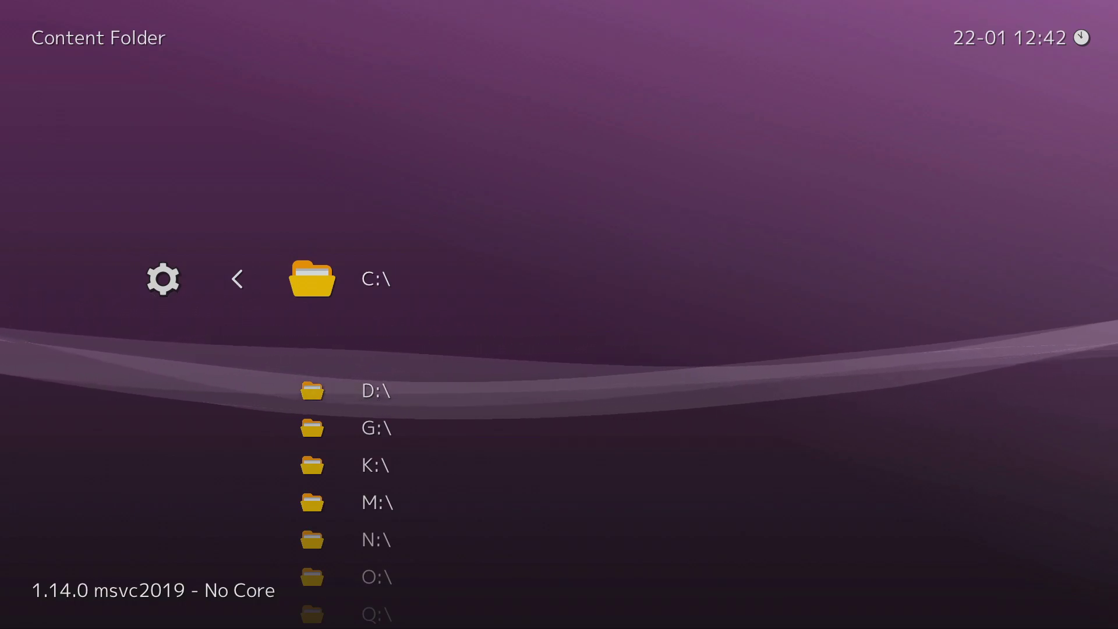
key(Down)
key(Return)
key(Down)
key(Down)
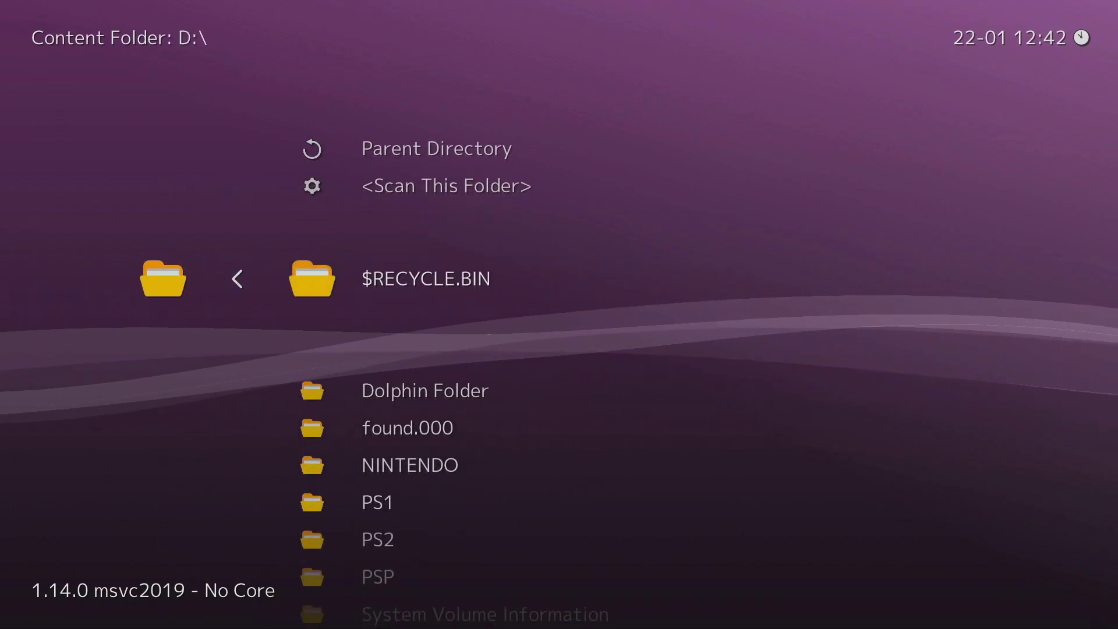
key(Down)
key(Down)
key(Down)
key(Return)
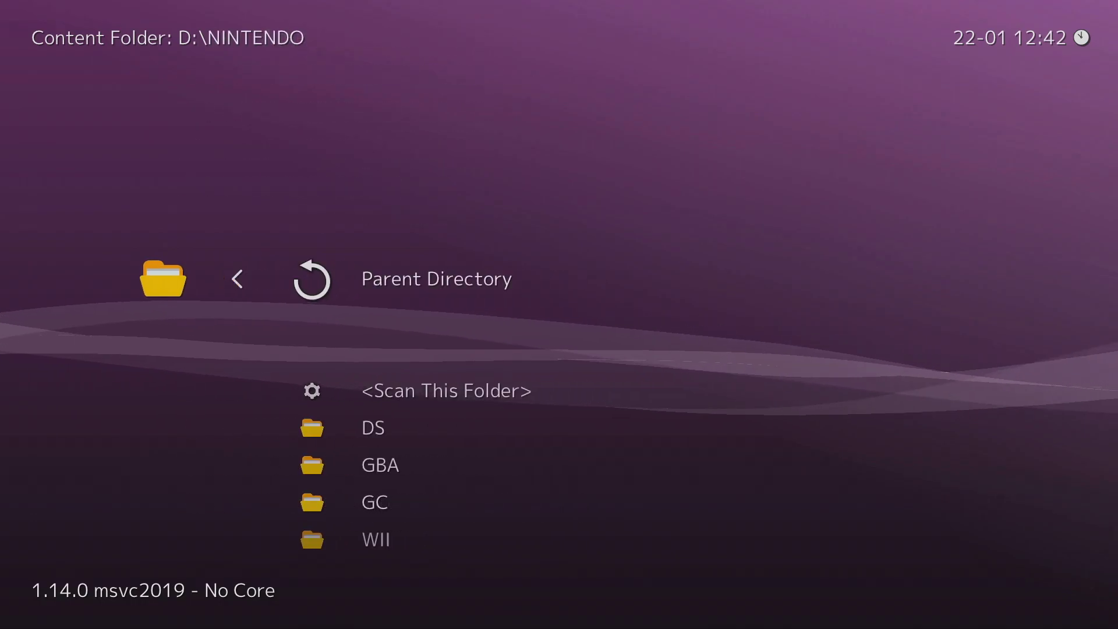
key(Down)
key(Down)
key(Down)
key(Down)
key(Return)
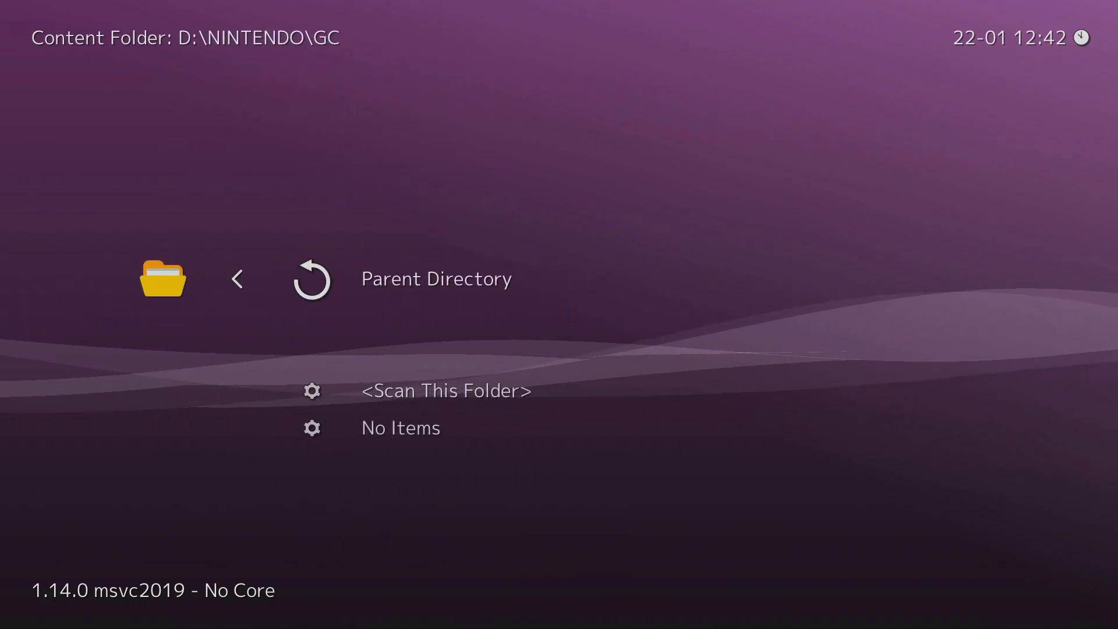
key(Down)
key(Return)
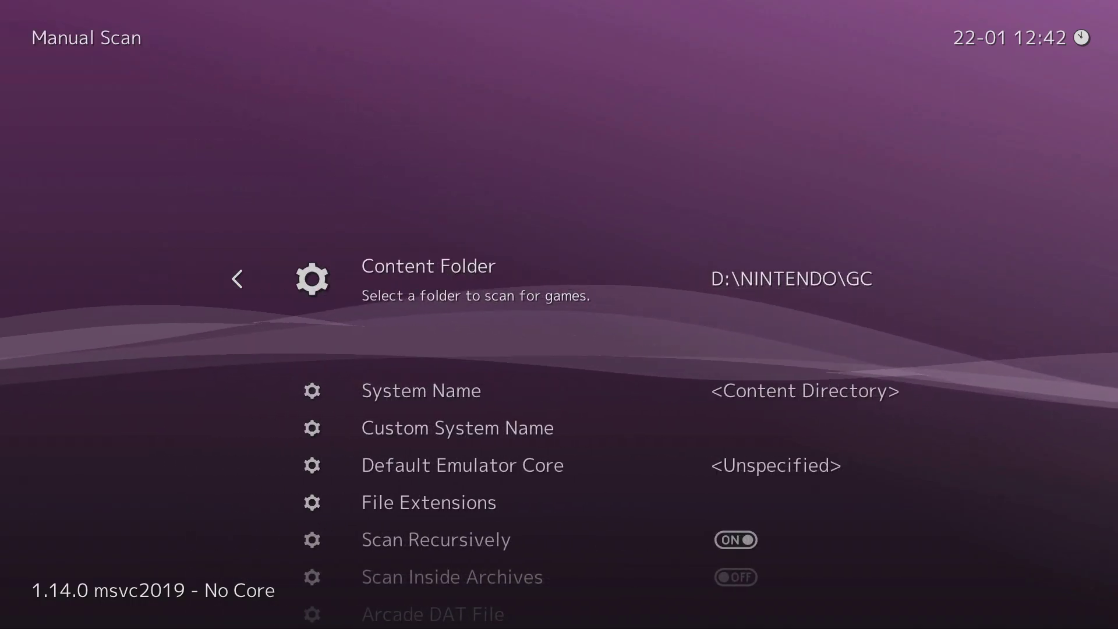
Set the scan's Default Emulator Core to Nintendo - GameCube / Wii (Dolphin).
key(Down)
key(Down)
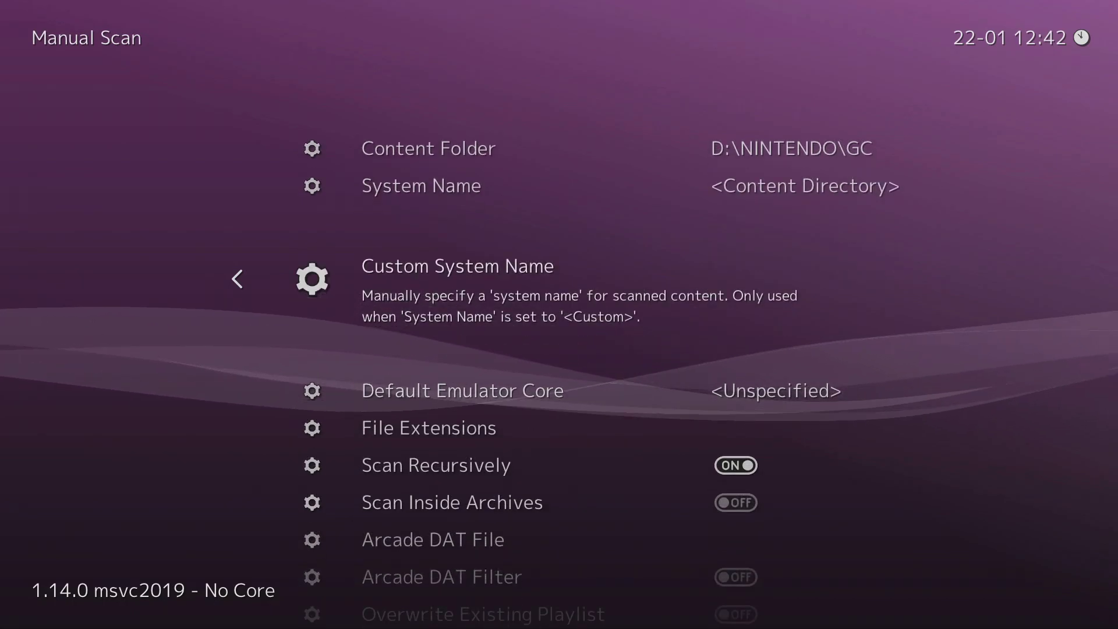
key(Down)
key(Return)
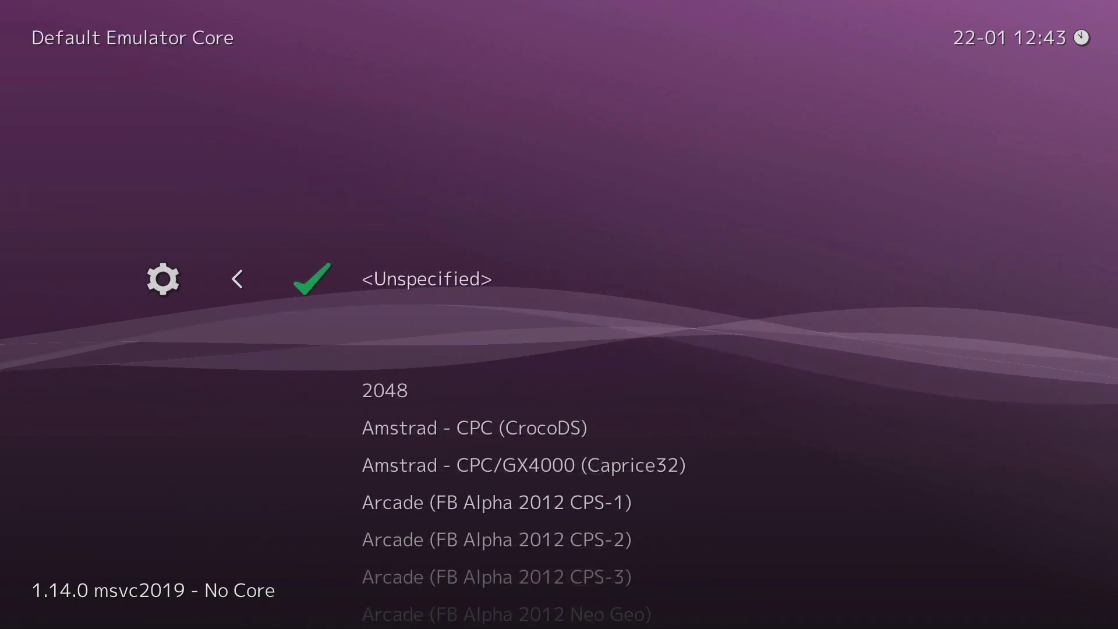
key(Down)
key(Down)
key(Down)
key(Down)
key(Down)
key(Down)
key(Down)
key(Down)
key(Down)
key(Down)
key(Down)
key(Down)
key(Down)
key(Down)
key(Down)
key(Down)
key(Down)
key(Down)
key(Down)
key(Down)
key(Down)
key(Down)
key(Down)
key(Down)
key(Down)
key(Down)
key(Down)
key(Down)
key(Down)
key(Down)
key(Down)
key(Down)
key(Down)
key(Down)
key(Down)
key(Down)
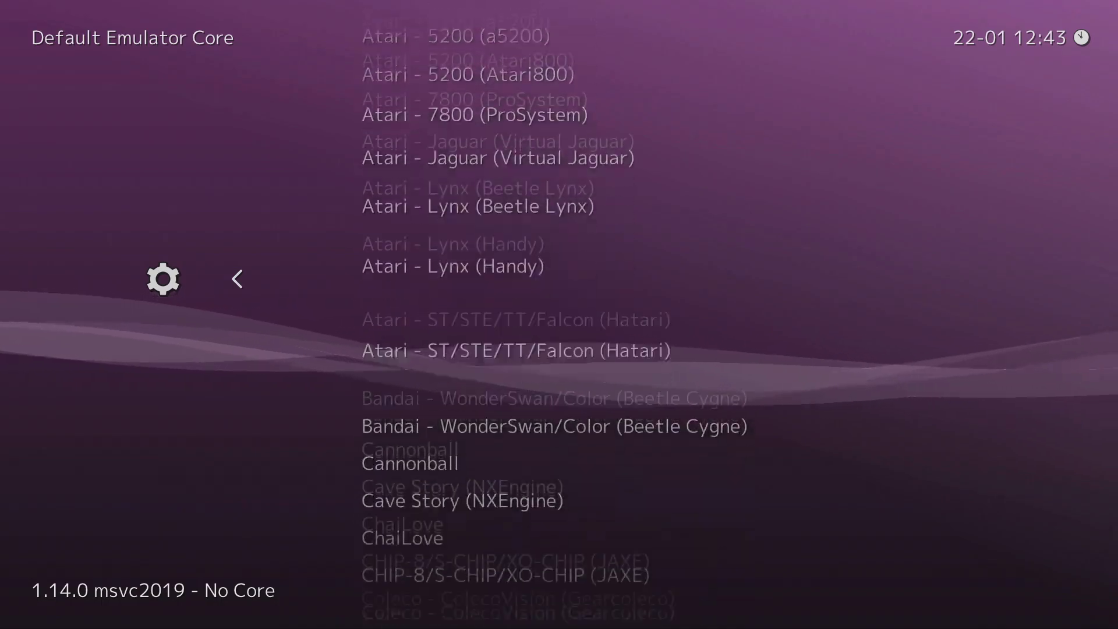
key(Down)
key(Down)
key(Down)
key(Down)
key(Down)
key(Down)
key(Down)
key(Down)
key(Down)
key(Down)
key(Down)
key(Down)
key(Down)
key(Down)
key(Down)
key(Down)
key(Down)
key(Down)
key(Down)
key(Down)
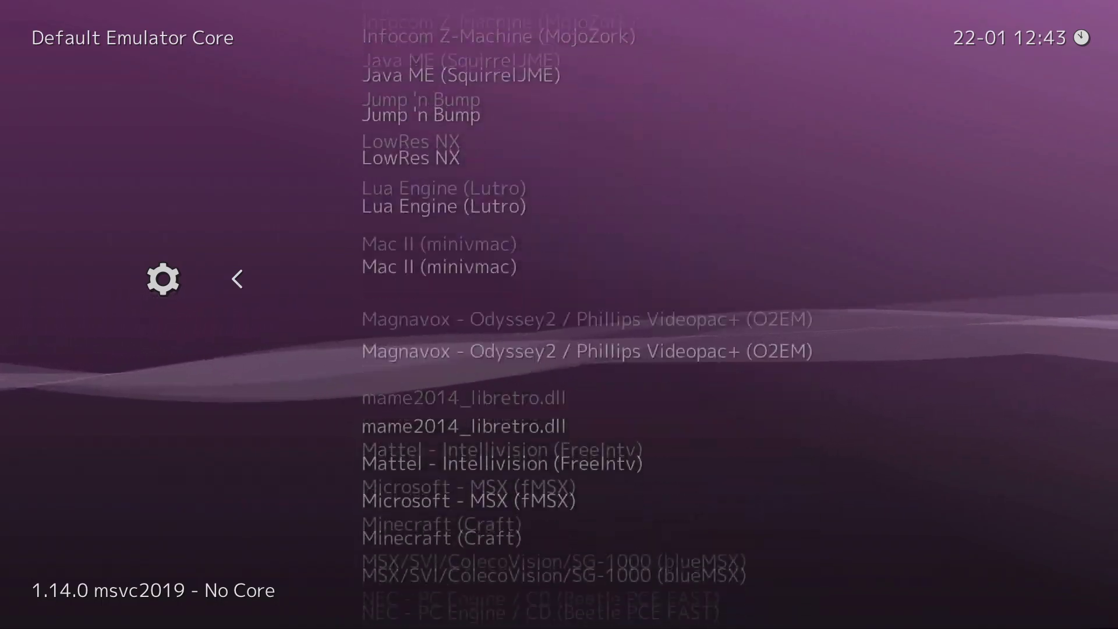
key(Down)
key(Down)
key(Down)
key(Down)
key(Down)
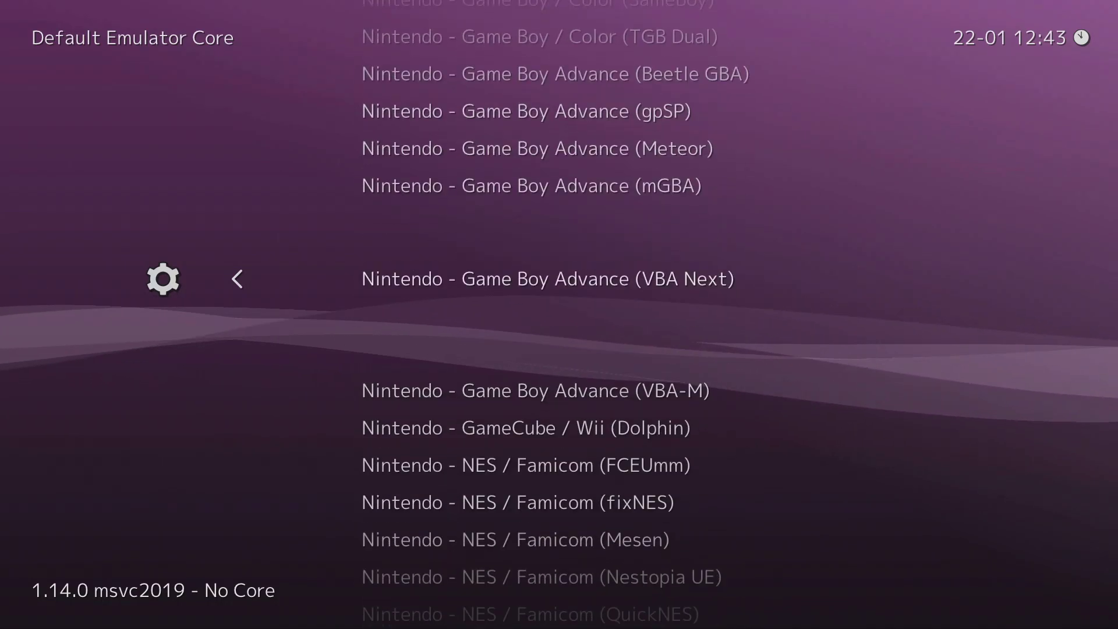
key(Return)
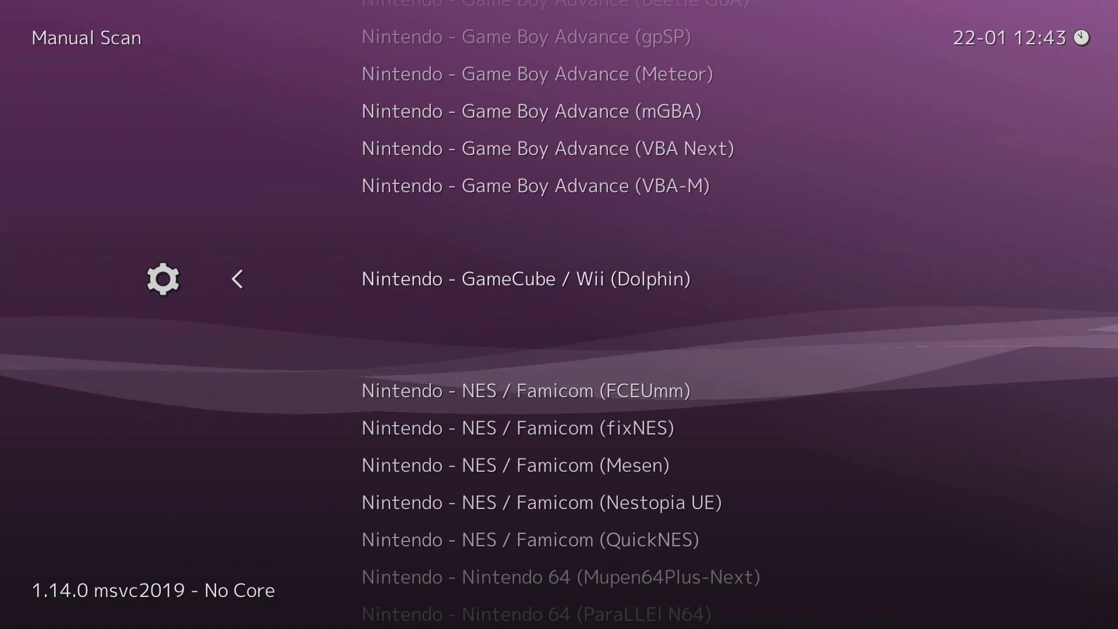
Run the scan to build the GC playlist and return to Import Games.
key(Down)
key(Down)
key(Down)
key(Down)
key(Down)
key(Down)
key(Down)
key(Down)
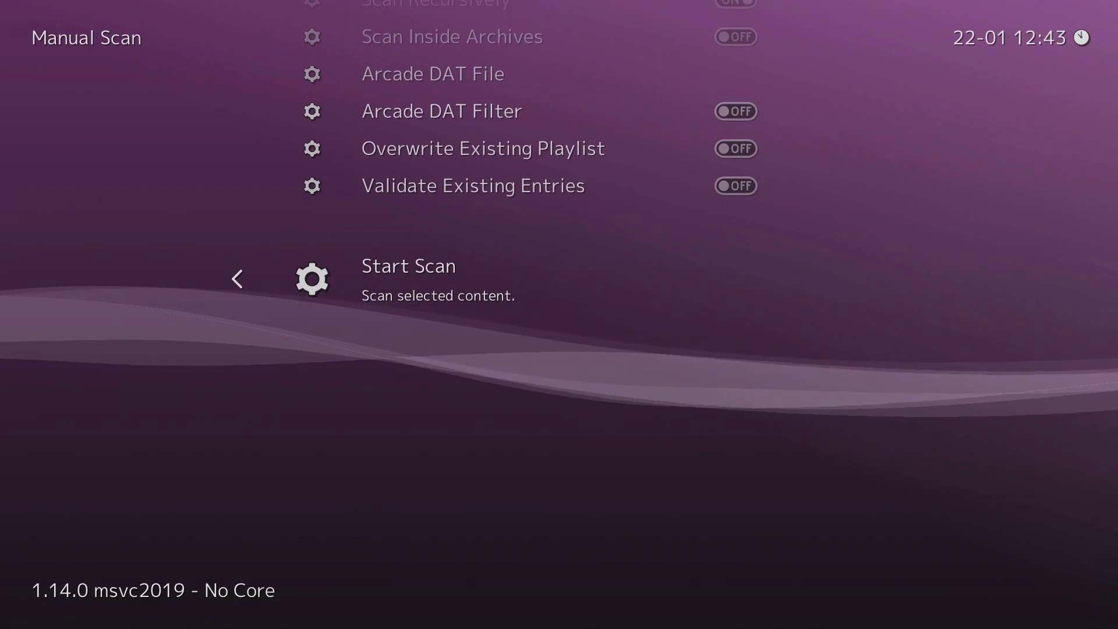
key(Return)
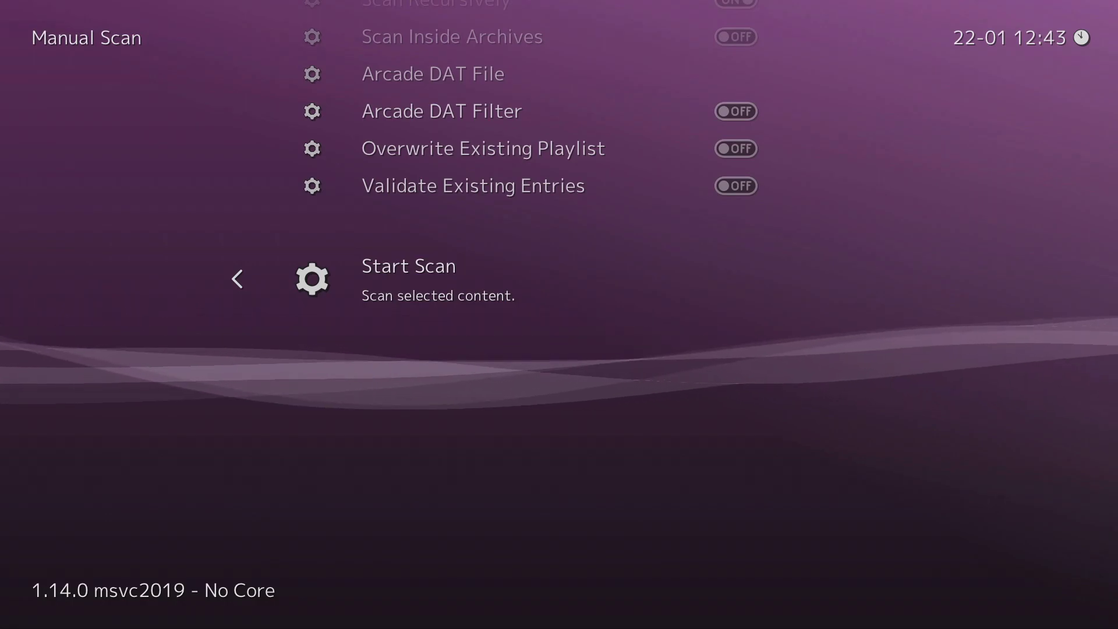
key(BackSpace)
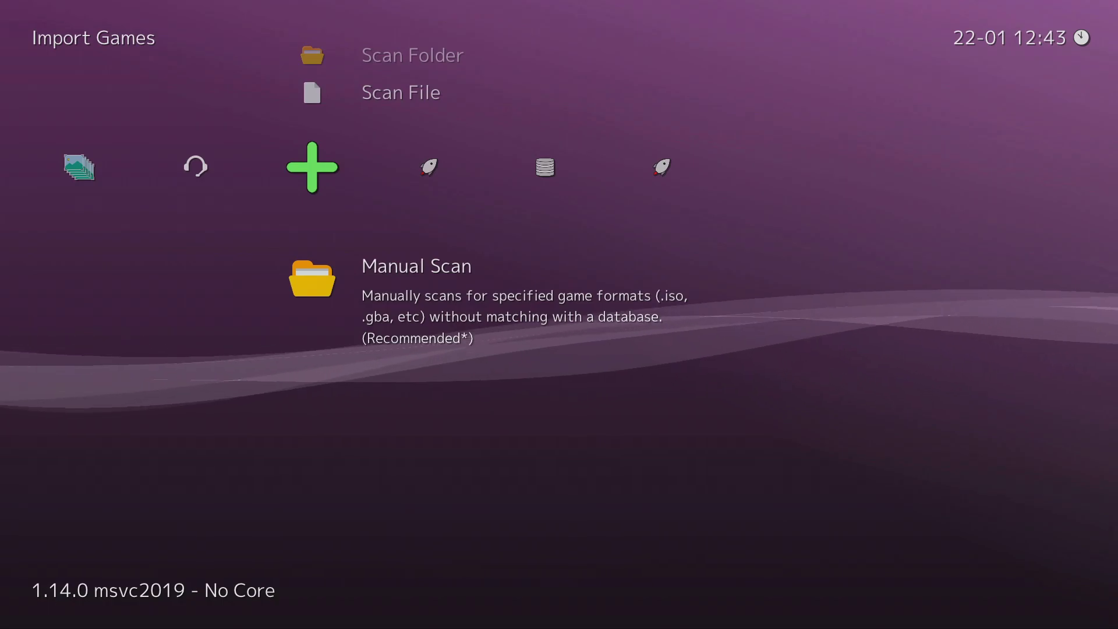
key(Left)
key(Left)
key(Left)
key(Left)
Play Naruto - Clash of Ninja 2 (USA).nkit from the GC playlist.
key(Right)
key(Right)
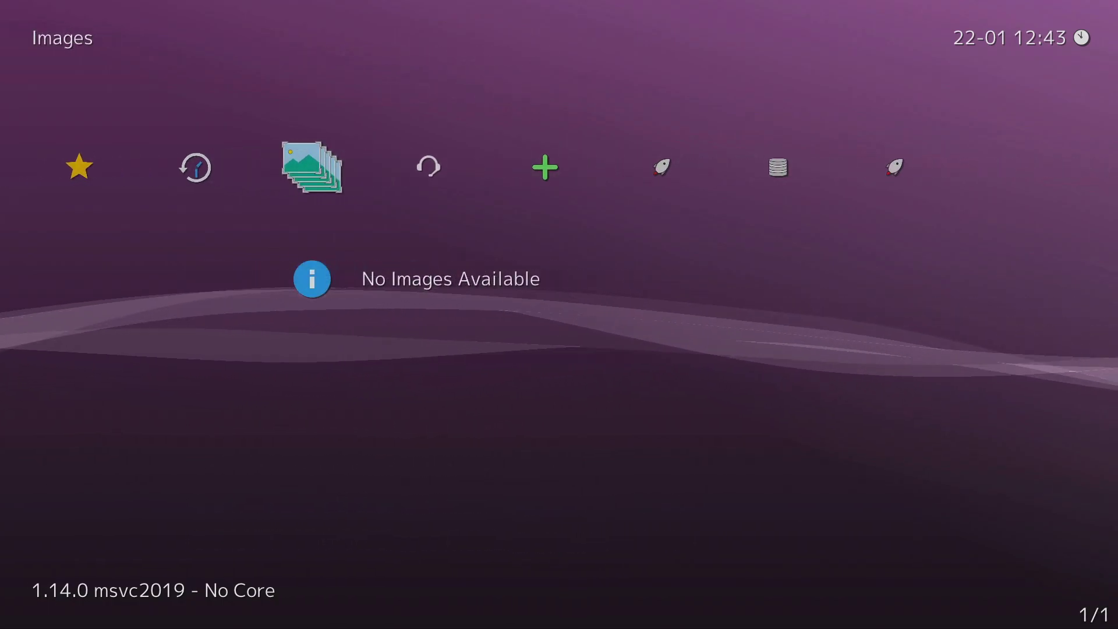
key(Right)
key(Right)
key(Right)
key(Right)
key(Right)
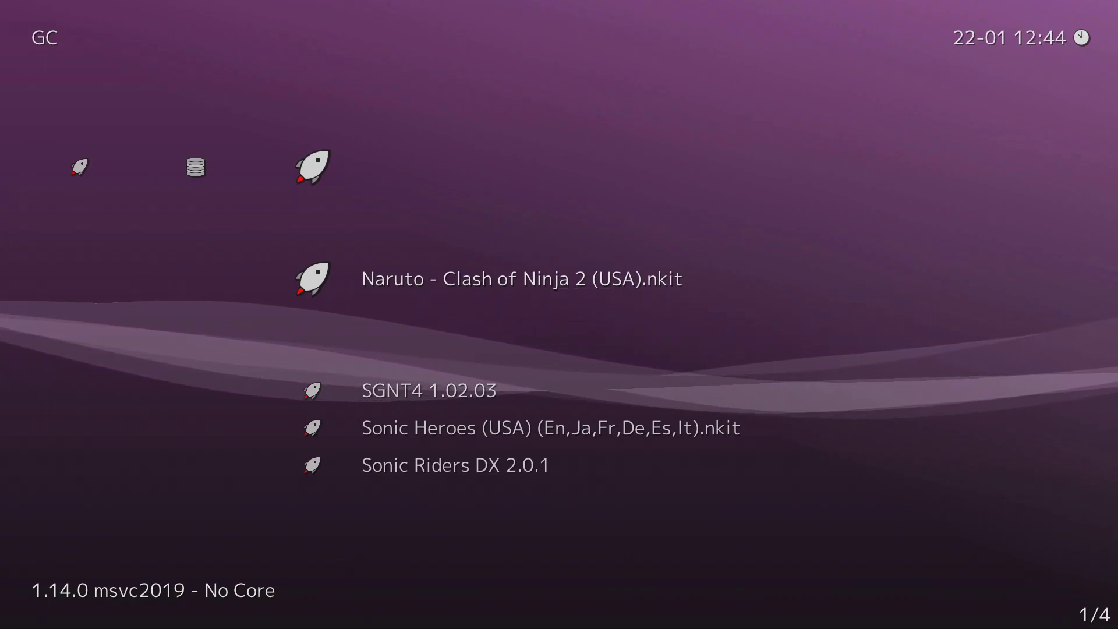
key(Down)
key(Down)
key(Down)
key(Down)
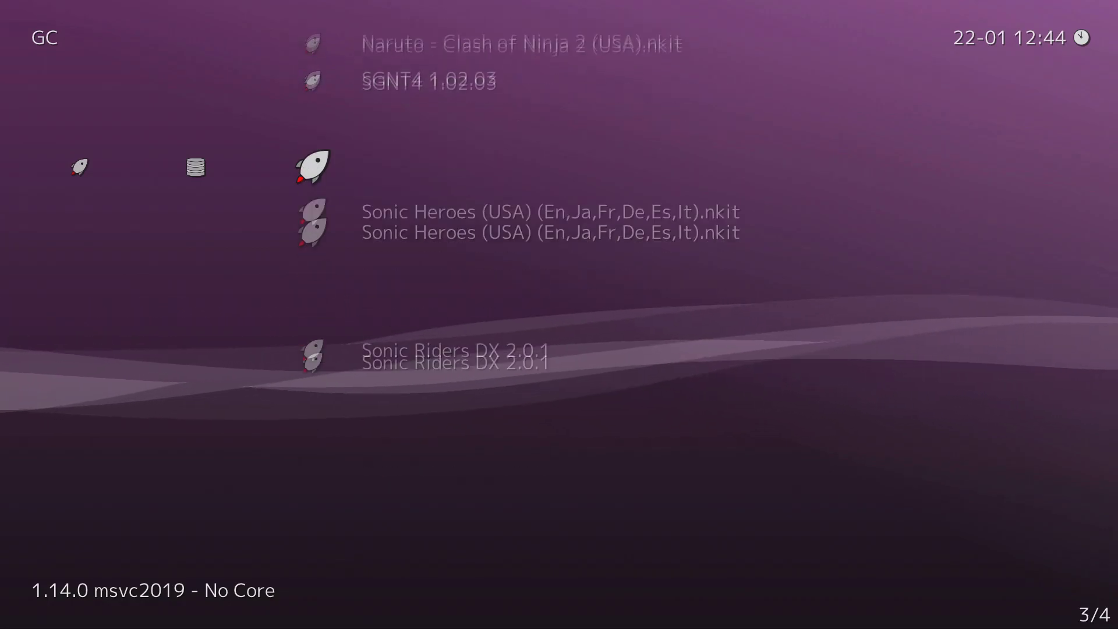
key(Return)
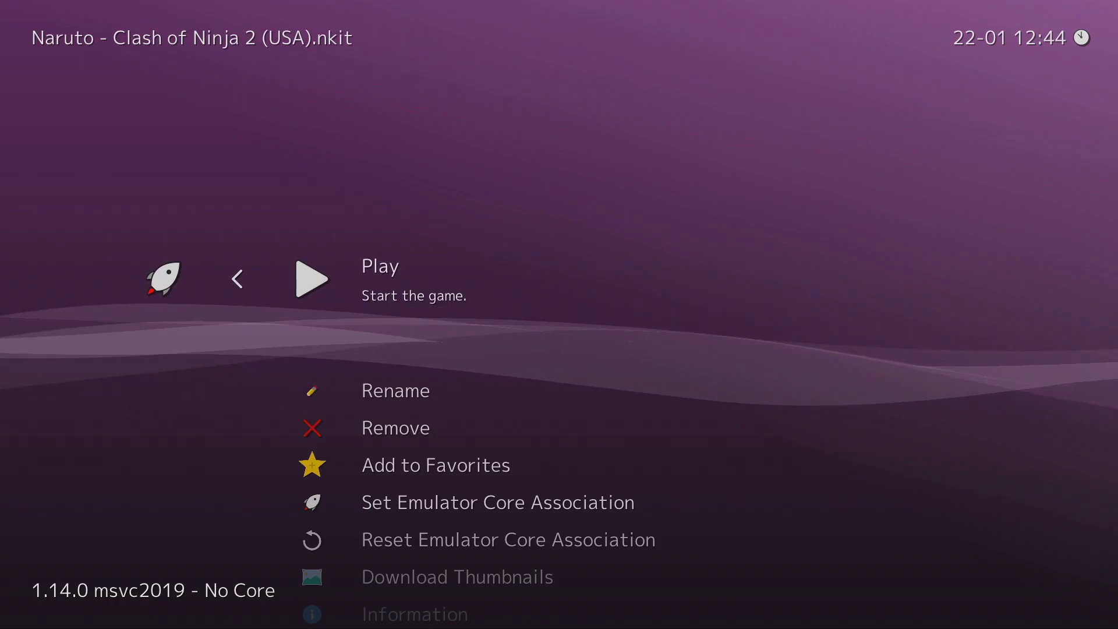
key(Return)
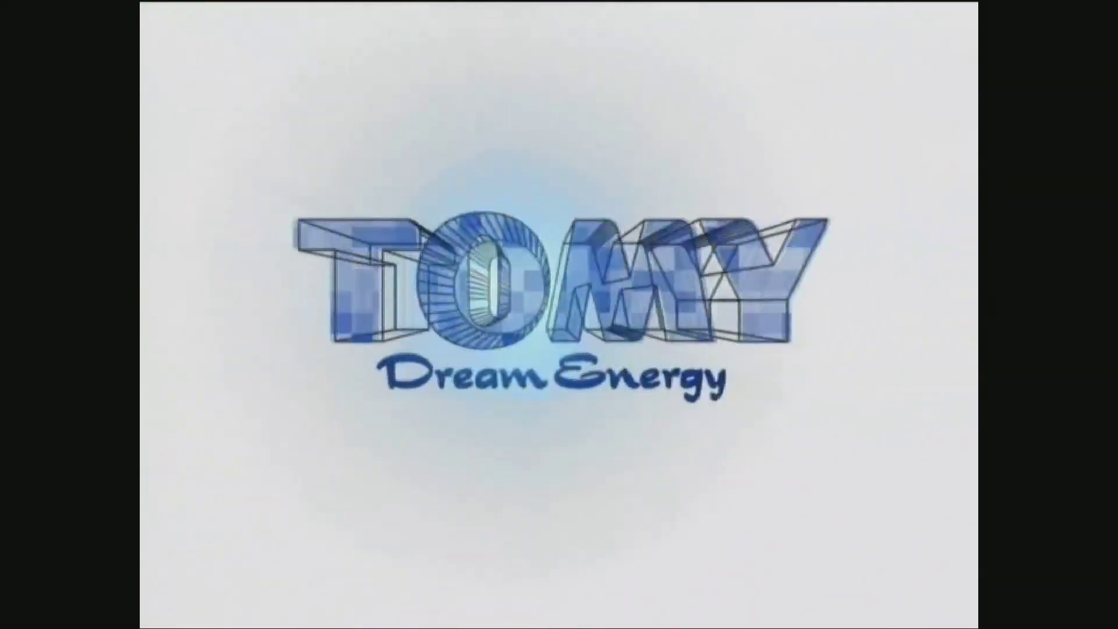
key(F1)
key(F1)
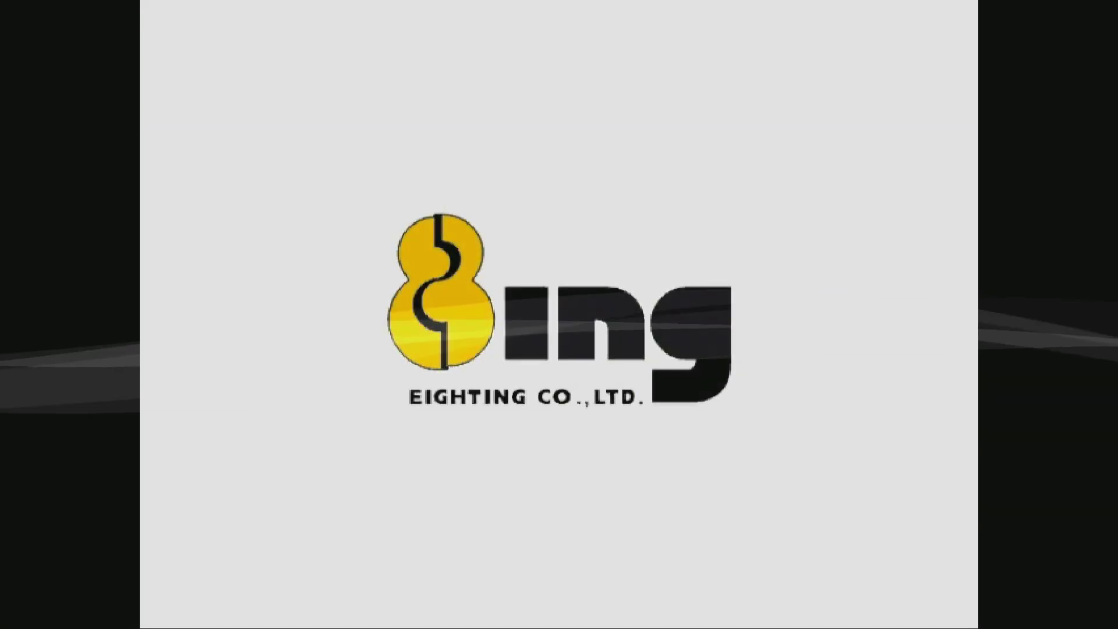
Open Core Options from the Quick Menu over the running Naruto game.
key(F1)
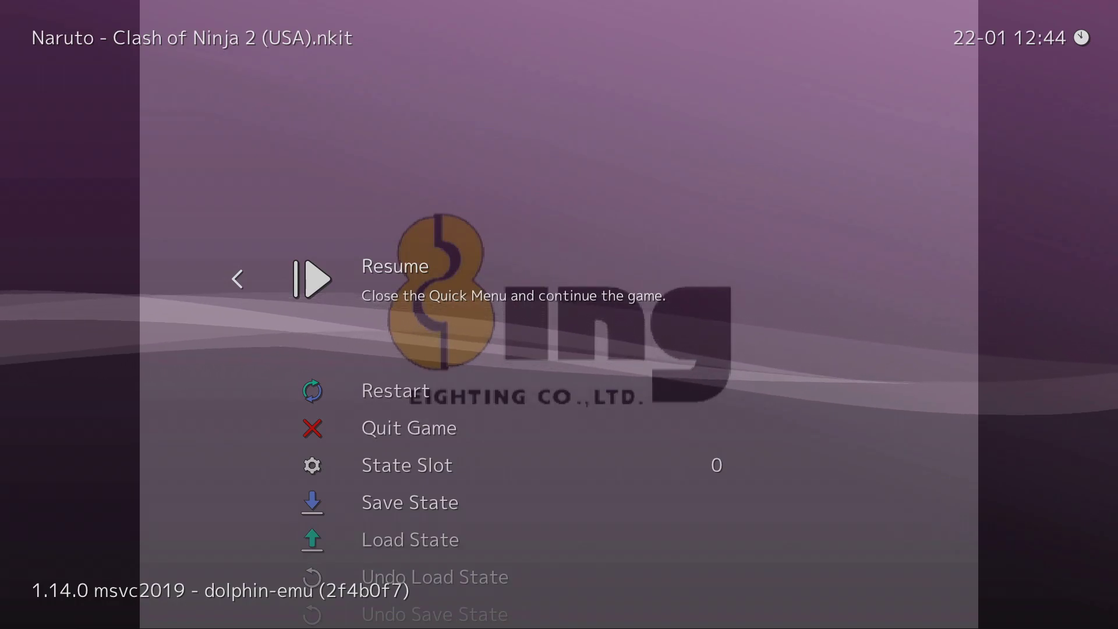
key(Down)
key(Down)
key(Down)
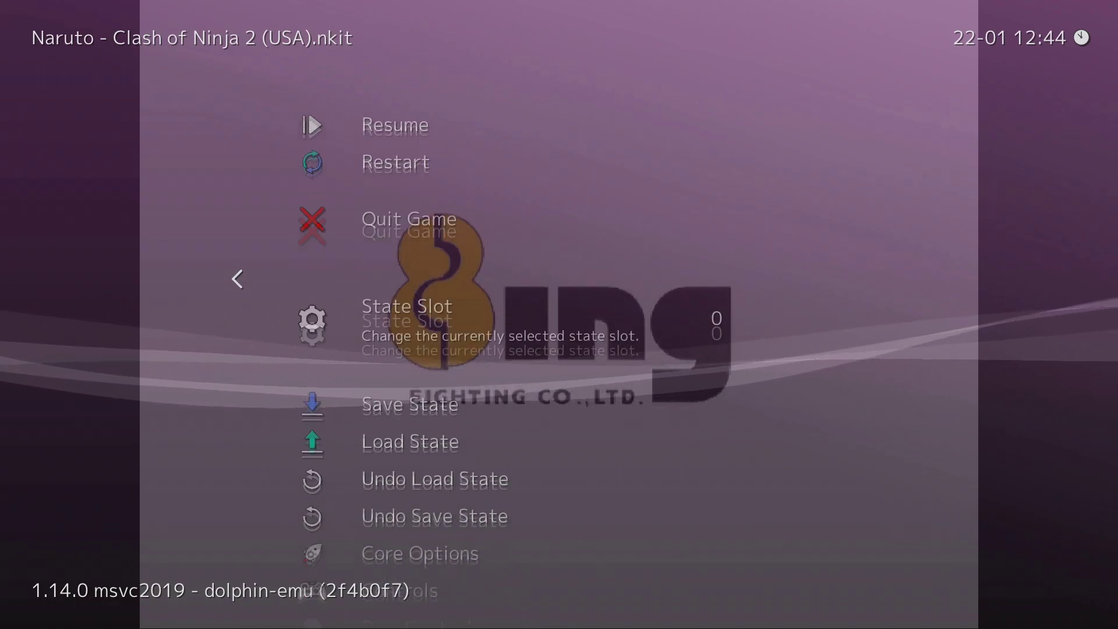
key(Down)
key(Down)
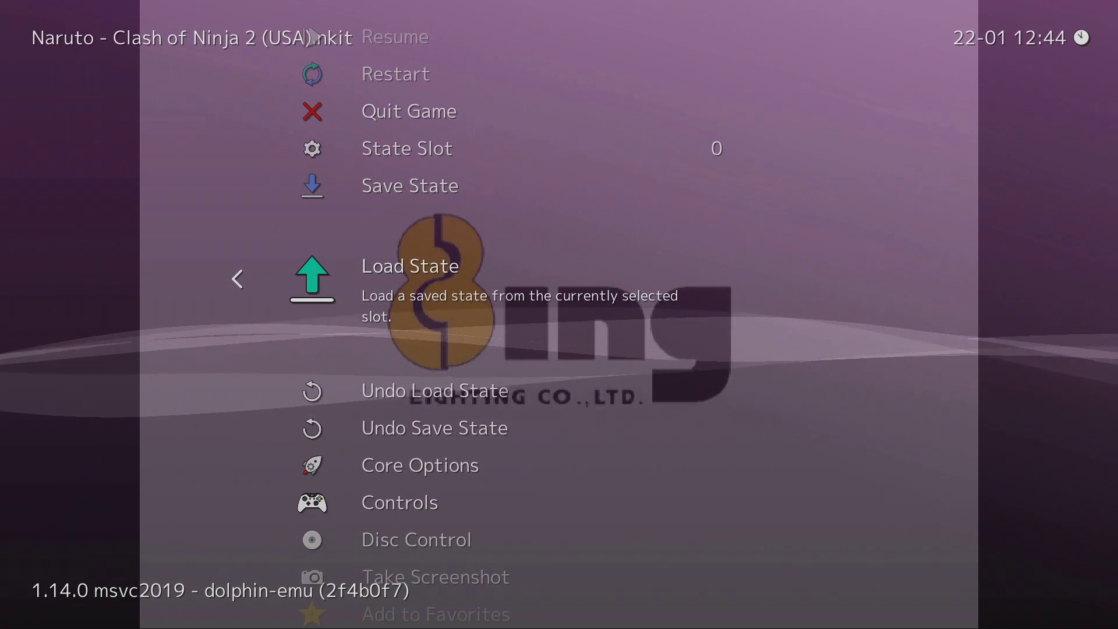
key(Down)
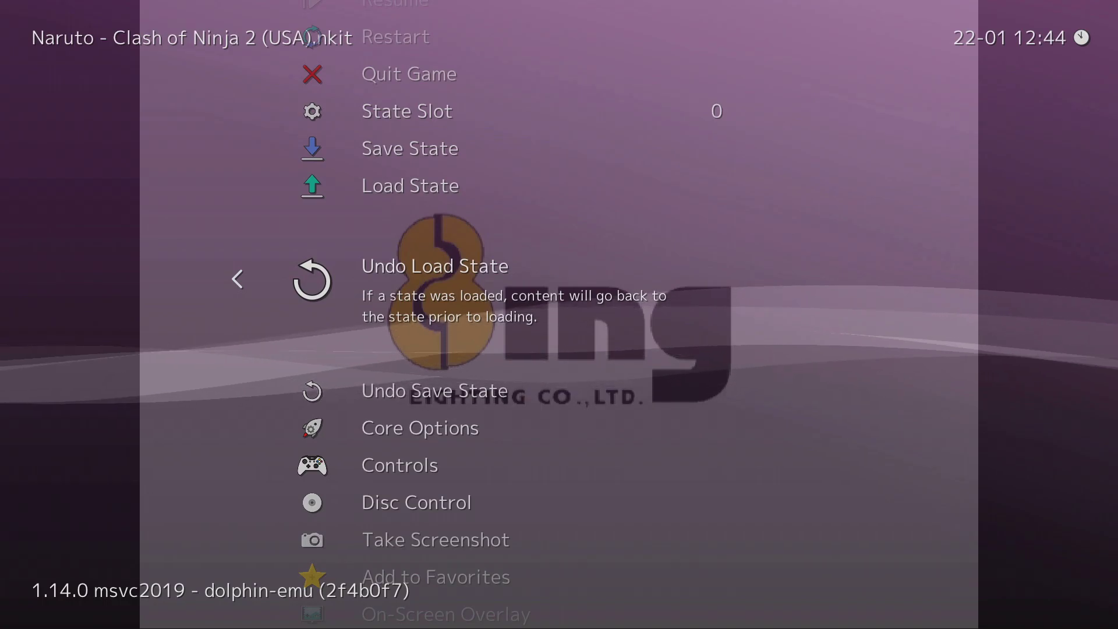
key(Down)
key(Down)
key(Return)
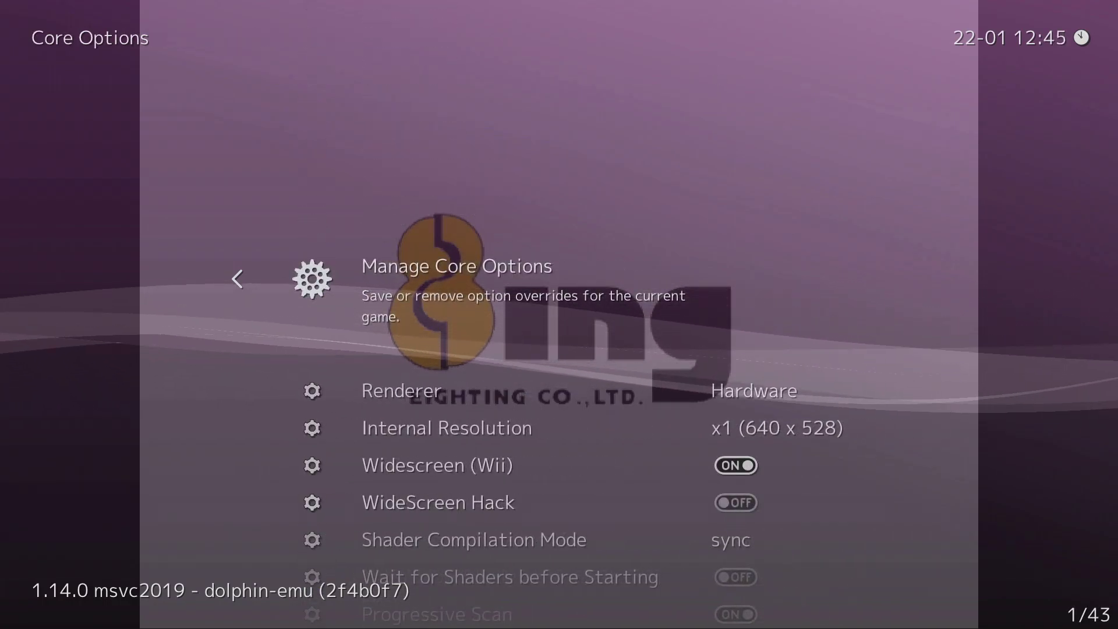
key(Down)
key(Down)
Browse Internal Resolution choices x1 to x3 and keep x1 (640 x 528).
key(Return)
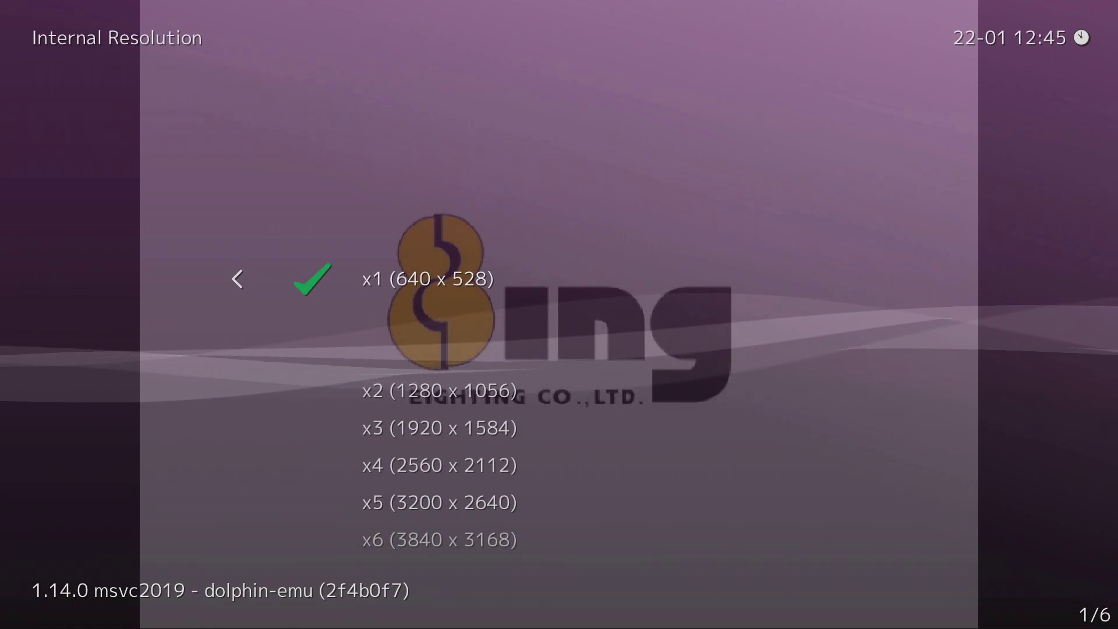
key(Down)
key(Down)
key(Up)
key(Up)
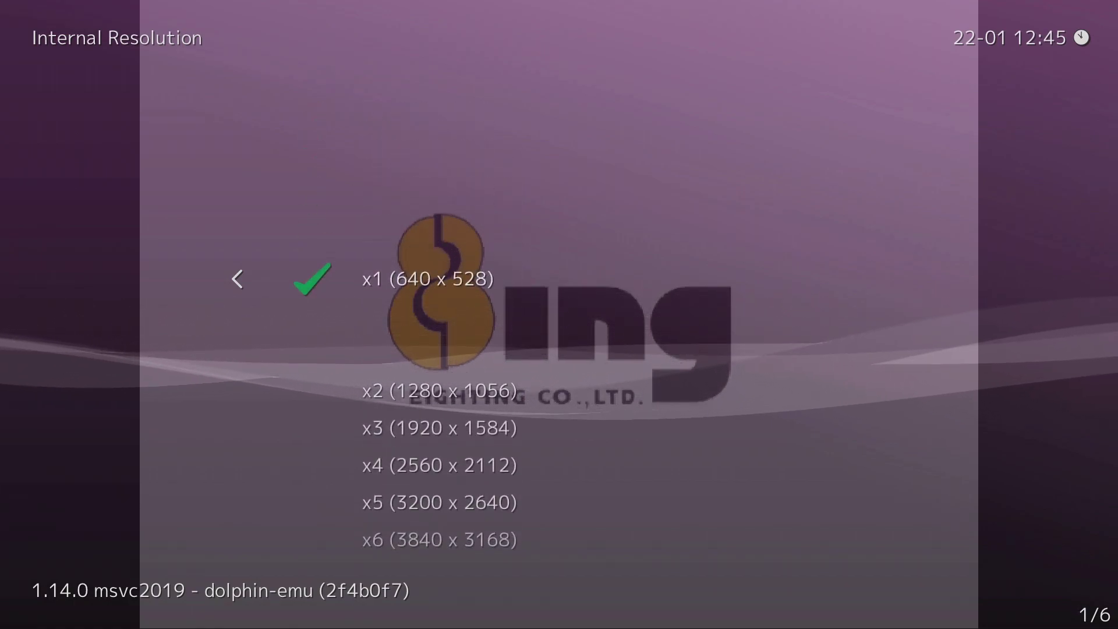
key(Down)
key(Down)
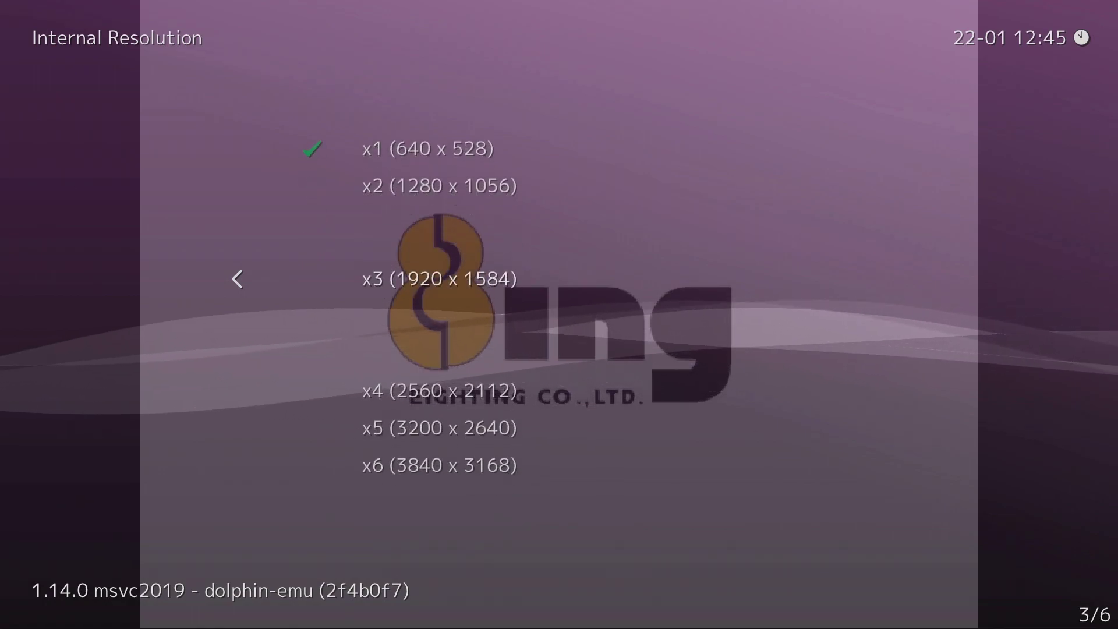
key(Up)
key(Up)
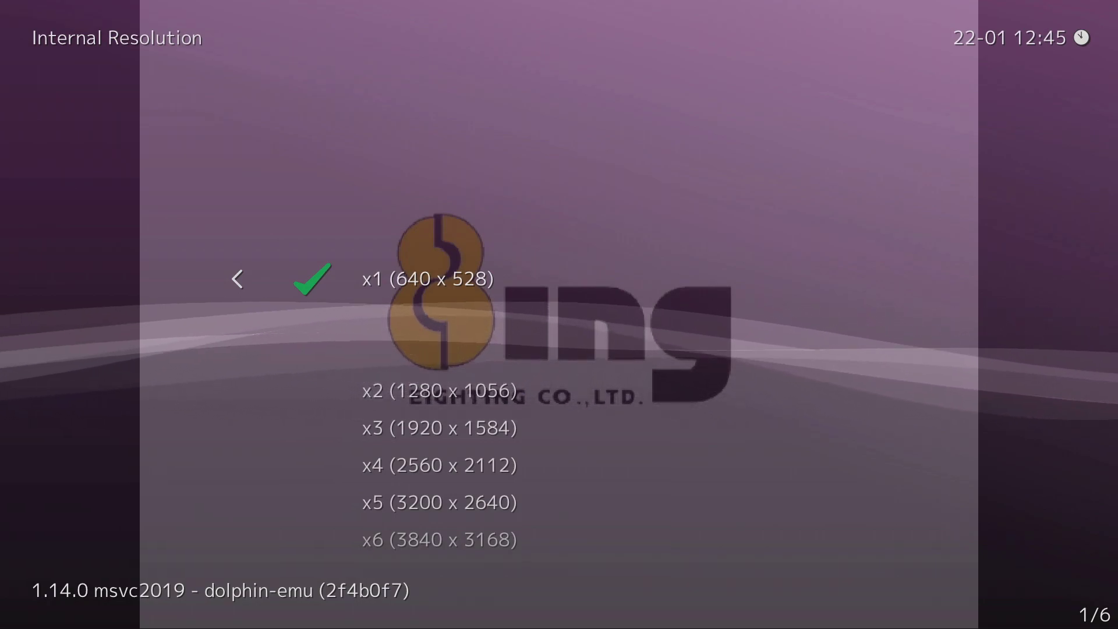
key(BackSpace)
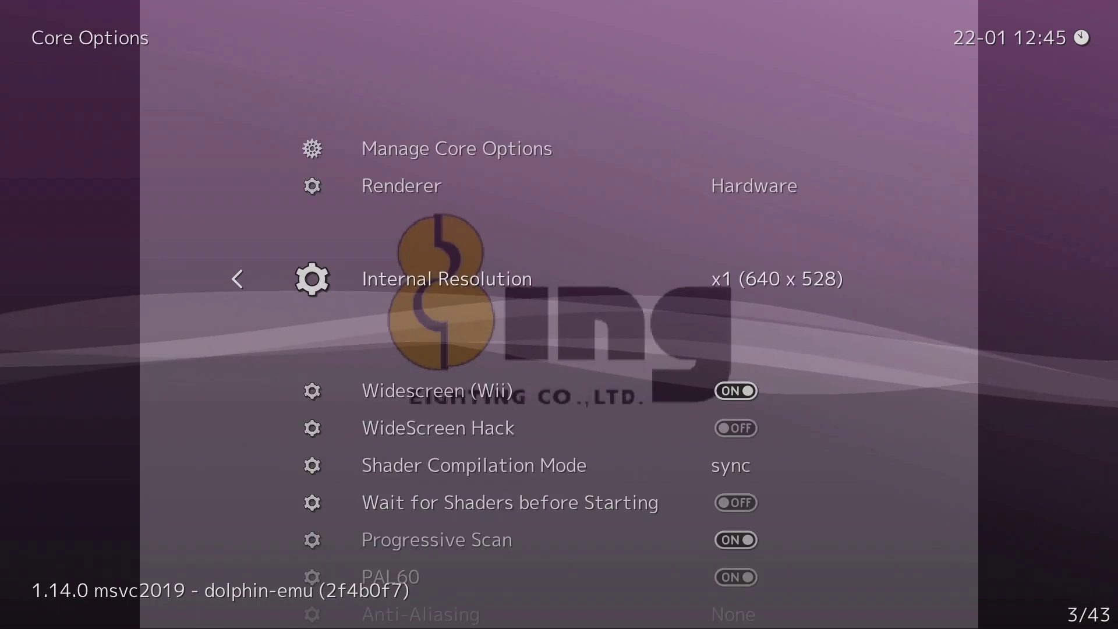
Review the remaining core options, including WideScreen Hack and Force Texture Filtering.
key(Down)
key(Down)
key(Down)
key(Up)
key(Down)
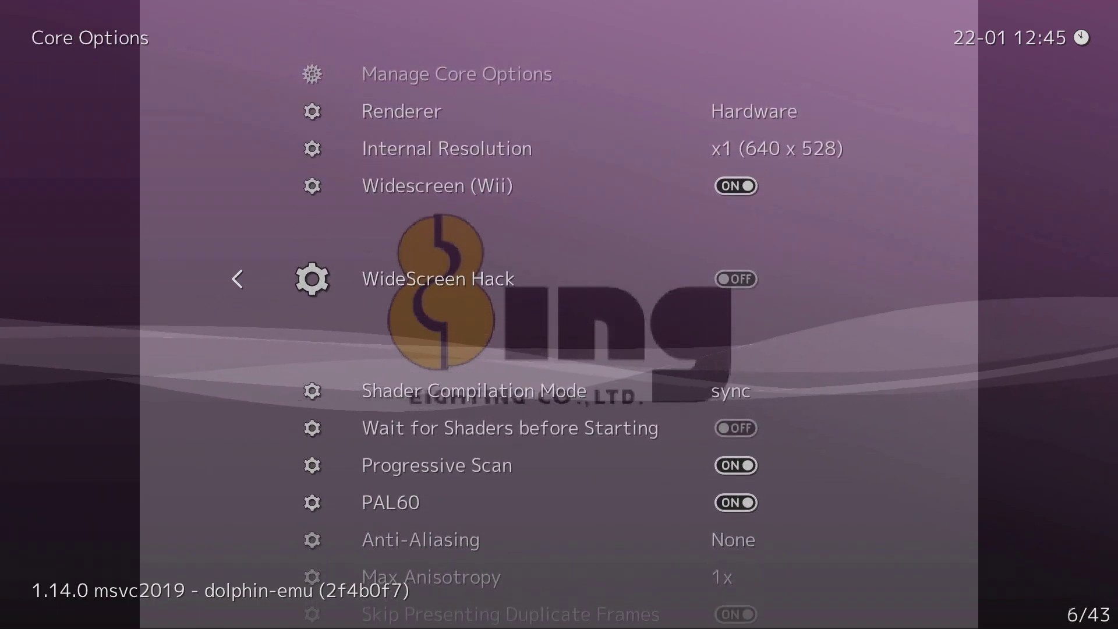
key(Down)
key(Down)
key(Down)
key(Down)
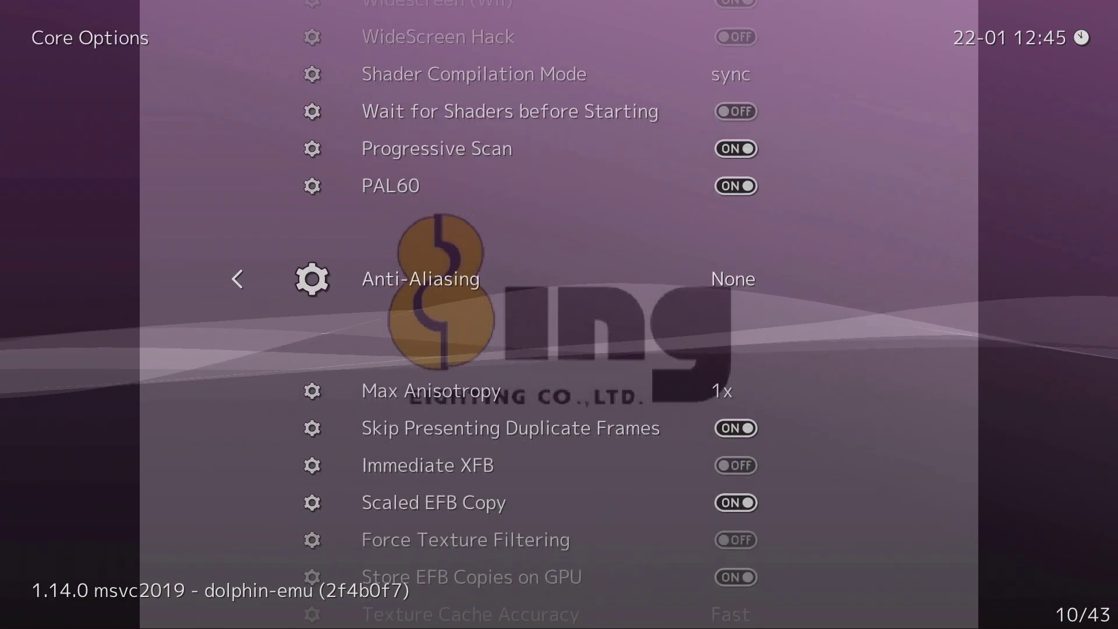
key(Down)
key(Down)
key(Down)
key(Down)
key(Down)
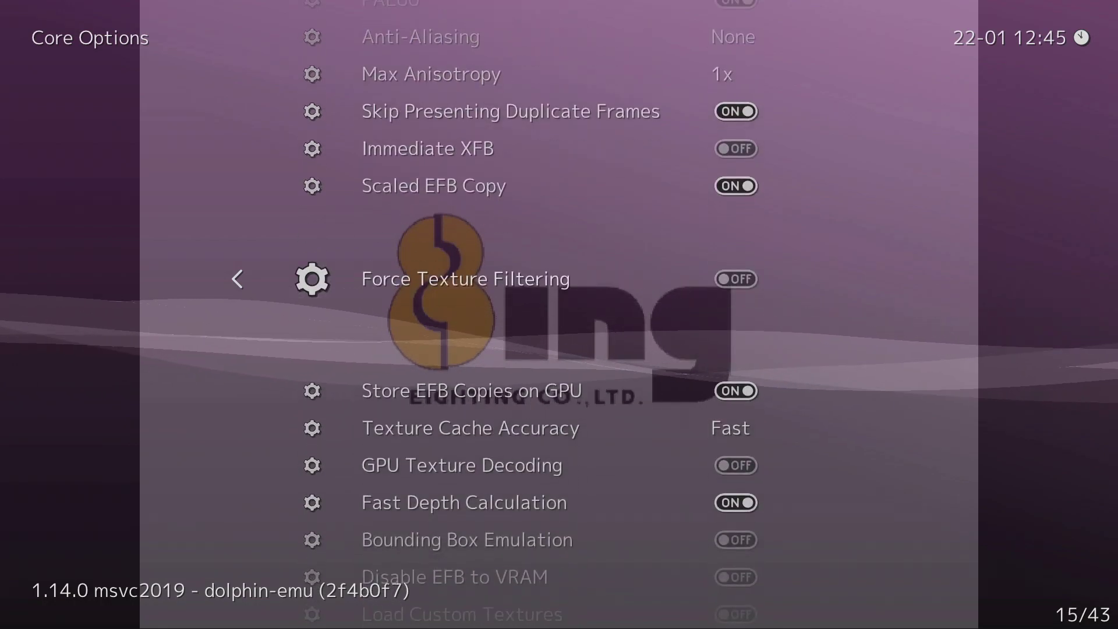
key(Down)
key(Down)
key(Down)
key(Down)
key(Down)
key(Down)
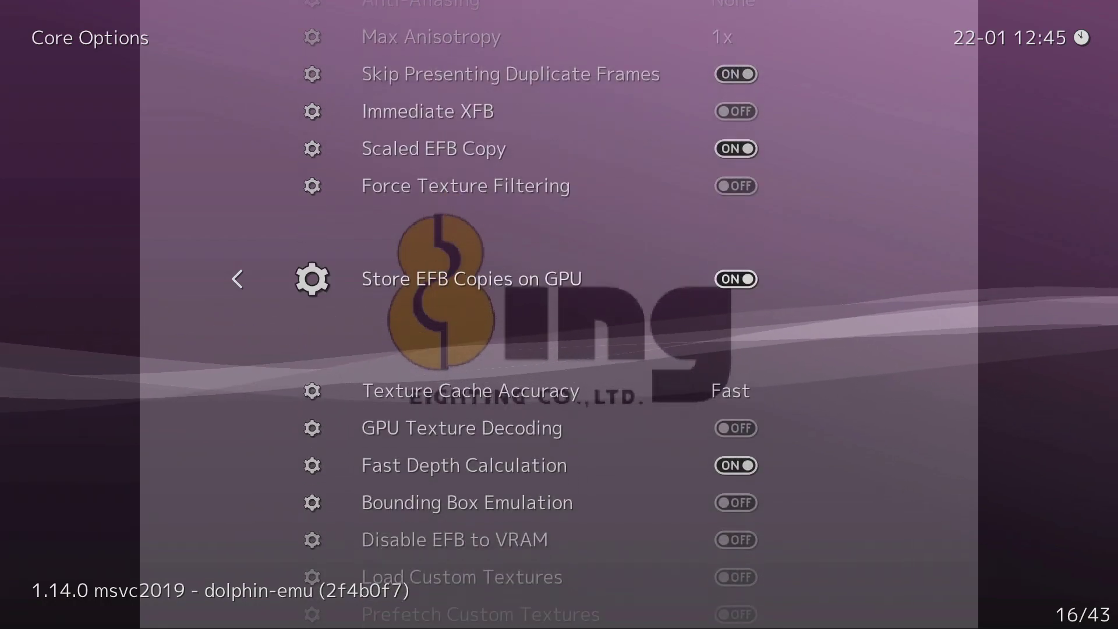
Quit the Naruto game from the Quick Menu back to the Main Menu.
key(BackSpace)
key(Down)
key(Down)
key(Return)
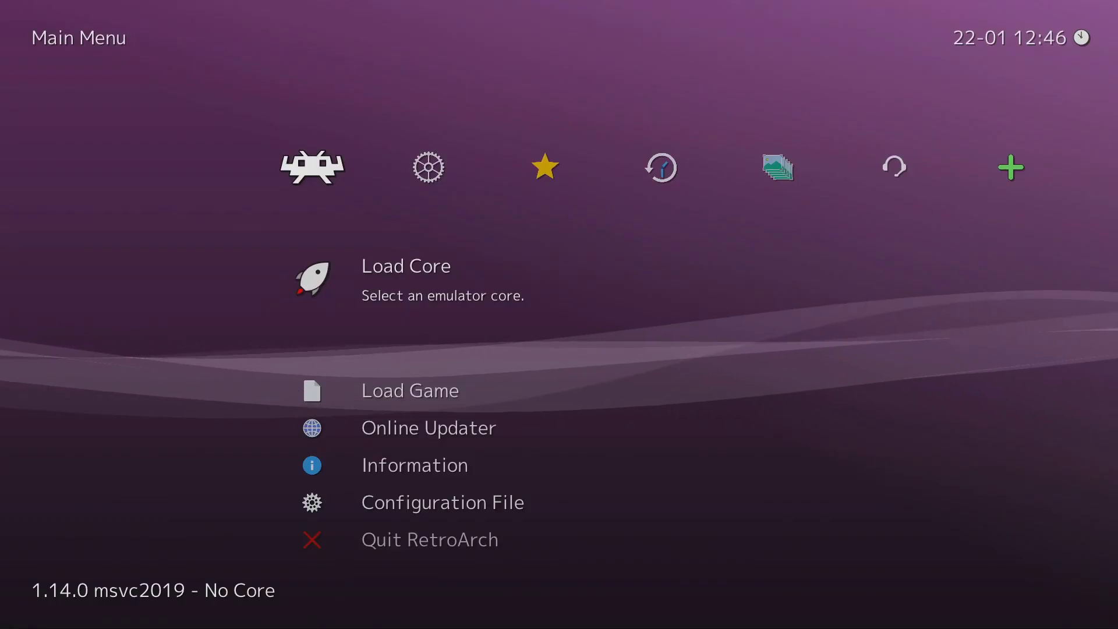